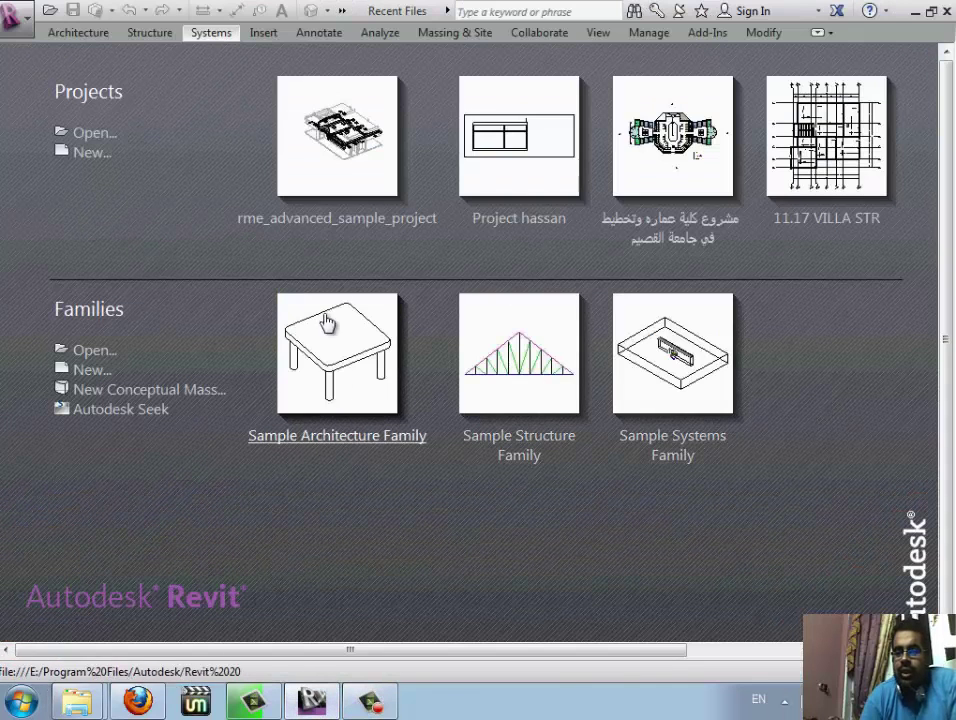
# Start a new project and browse for its template, opening the Look in folder list.
pyautogui.click(91, 153)
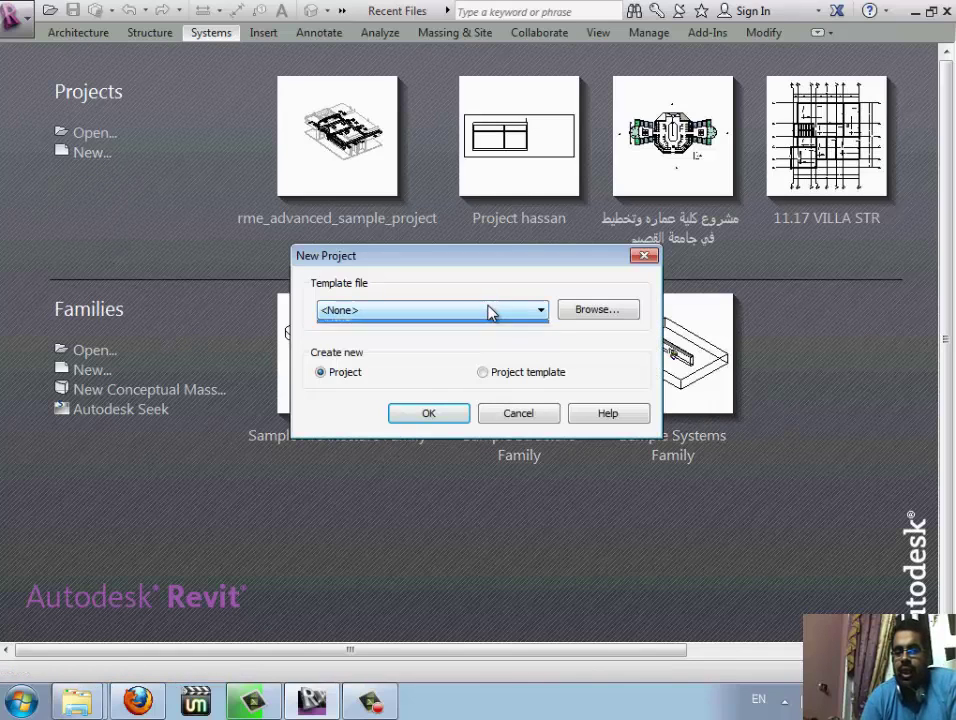
pyautogui.click(592, 315)
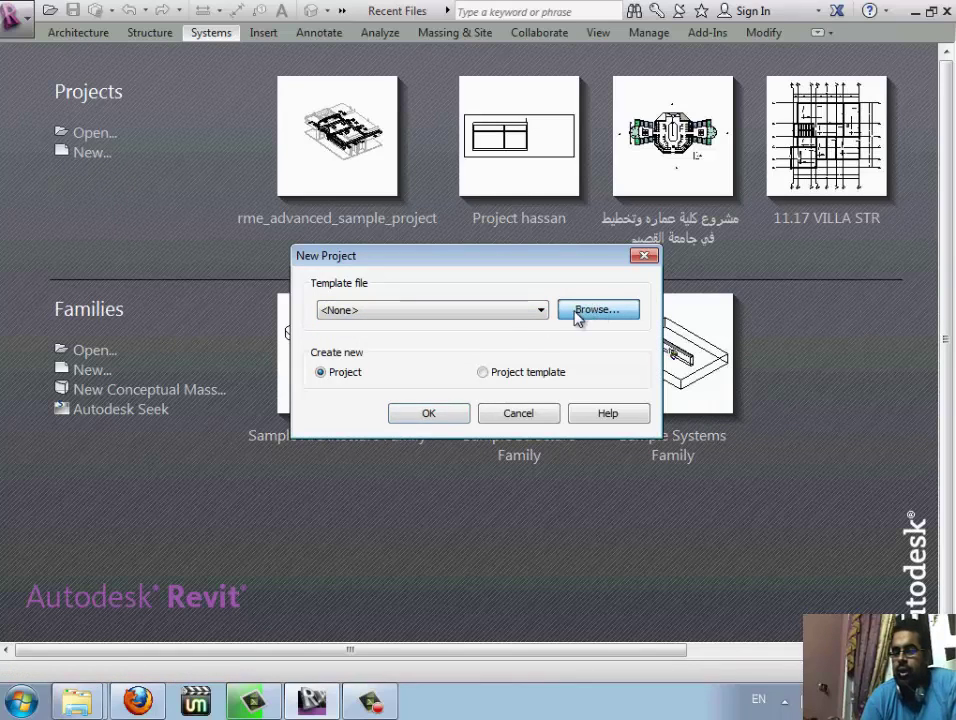
pyautogui.click(212, 101)
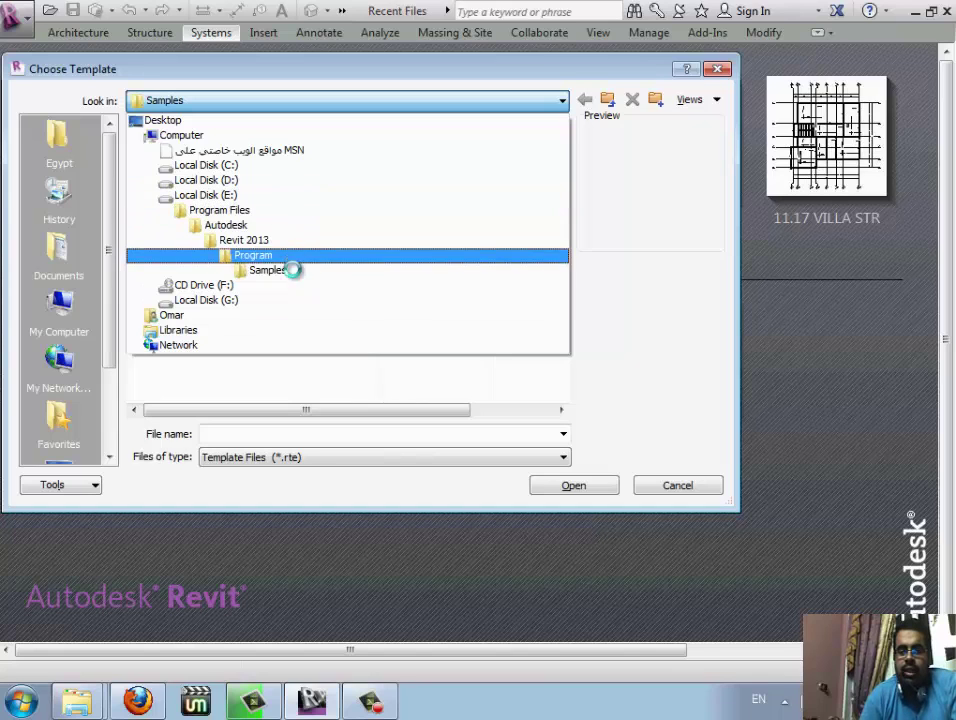
# Navigate the Choose Template dialog to the E:\REVIT\rvt folder.
pyautogui.click(292, 270)
pyautogui.click(262, 101)
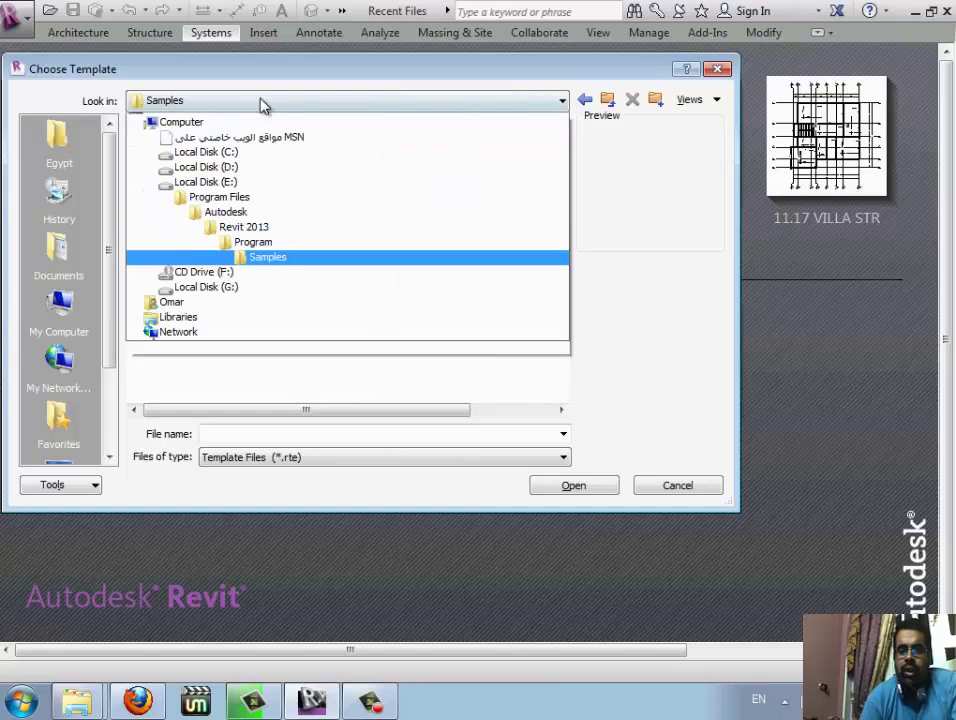
pyautogui.click(271, 195)
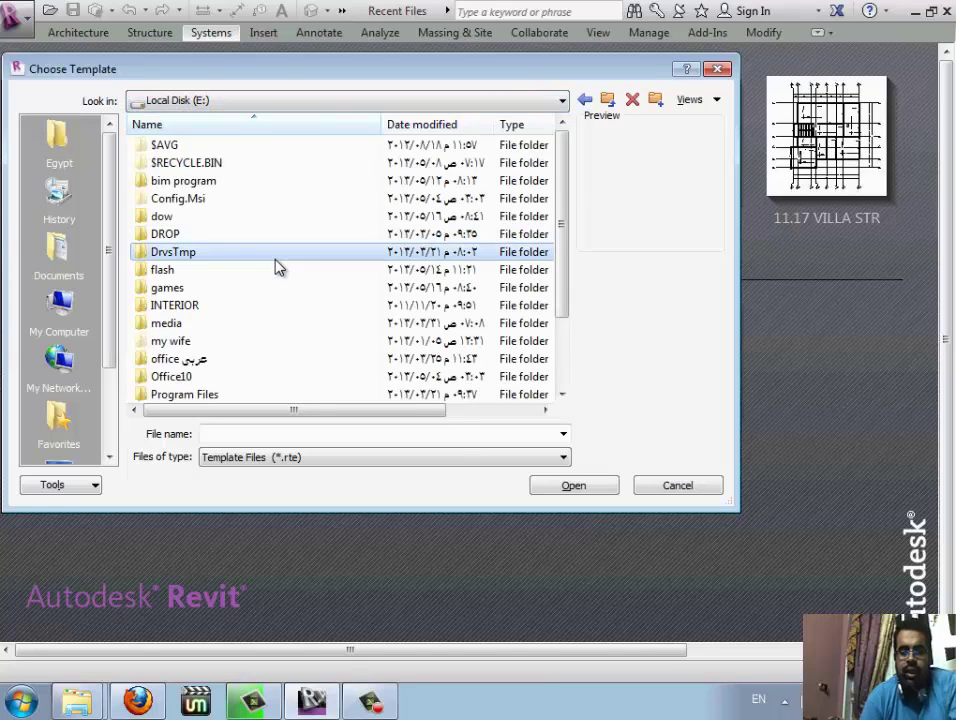
pyautogui.scroll(-2, 277, 265)
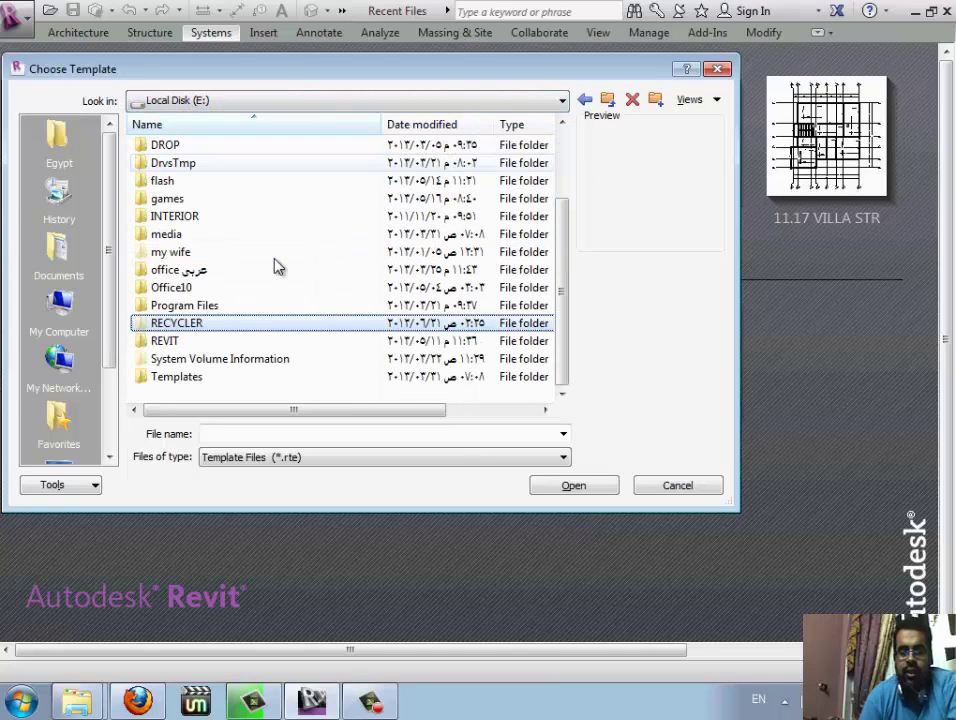
pyautogui.doubleClick(193, 341)
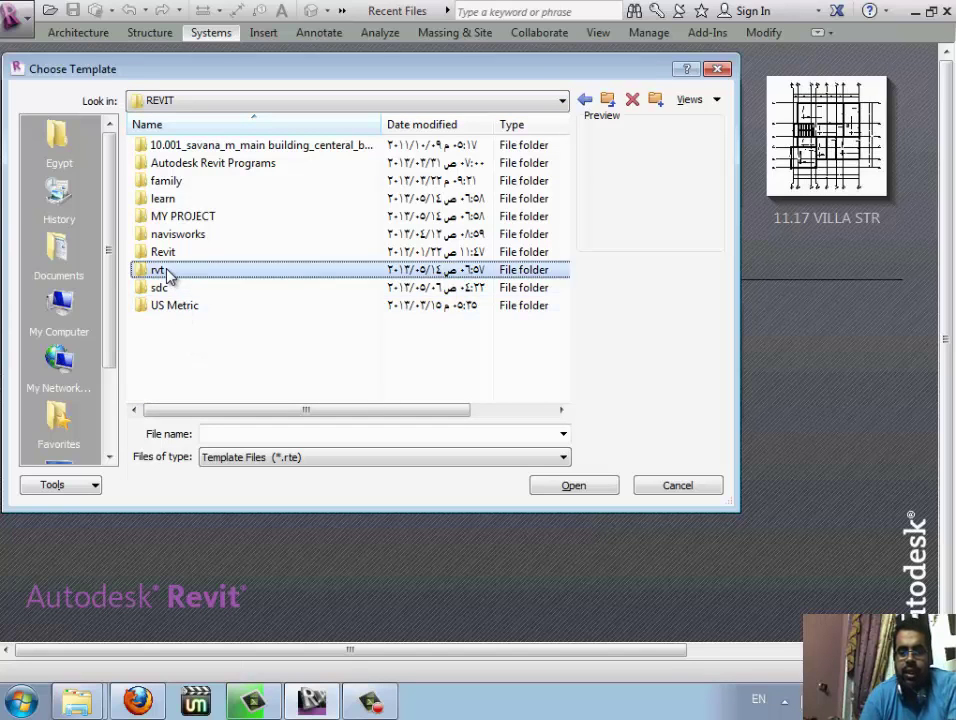
pyautogui.doubleClick(166, 272)
pyautogui.scroll(-2, 263, 345)
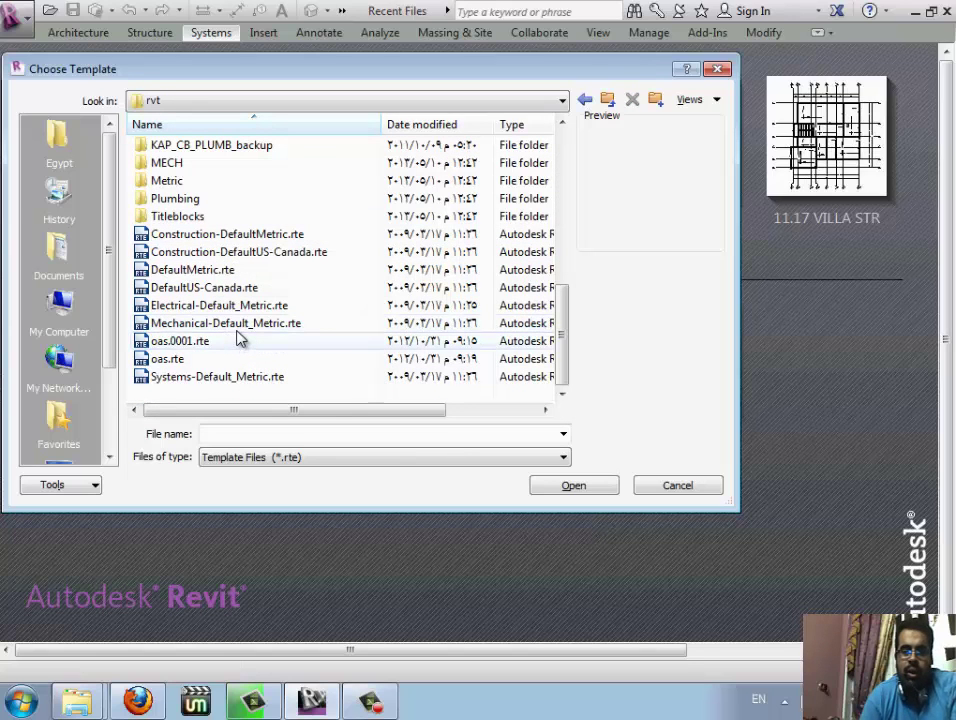
# Pick Electrical-Default_Metric.rte and create the new project from it.
pyautogui.click(271, 323)
pyautogui.click(280, 305)
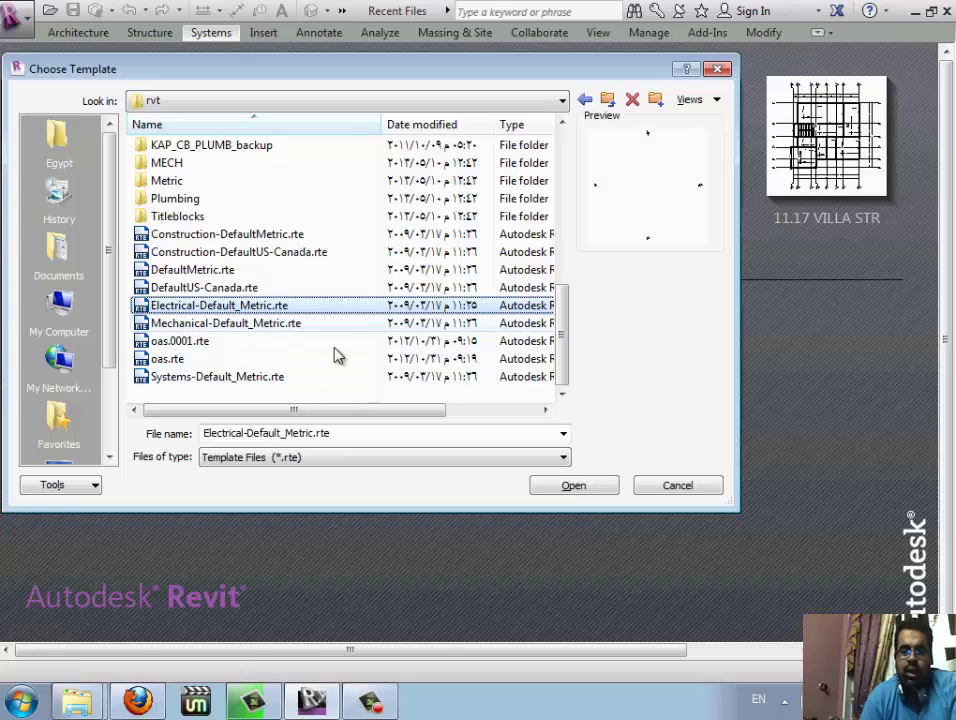
pyautogui.click(608, 490)
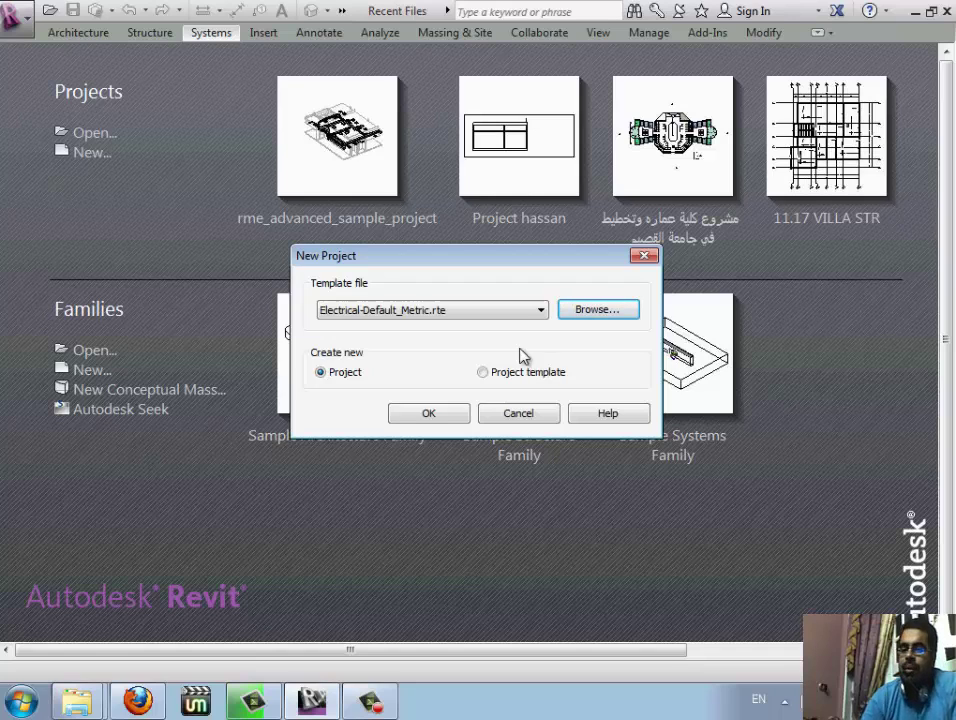
pyautogui.click(436, 414)
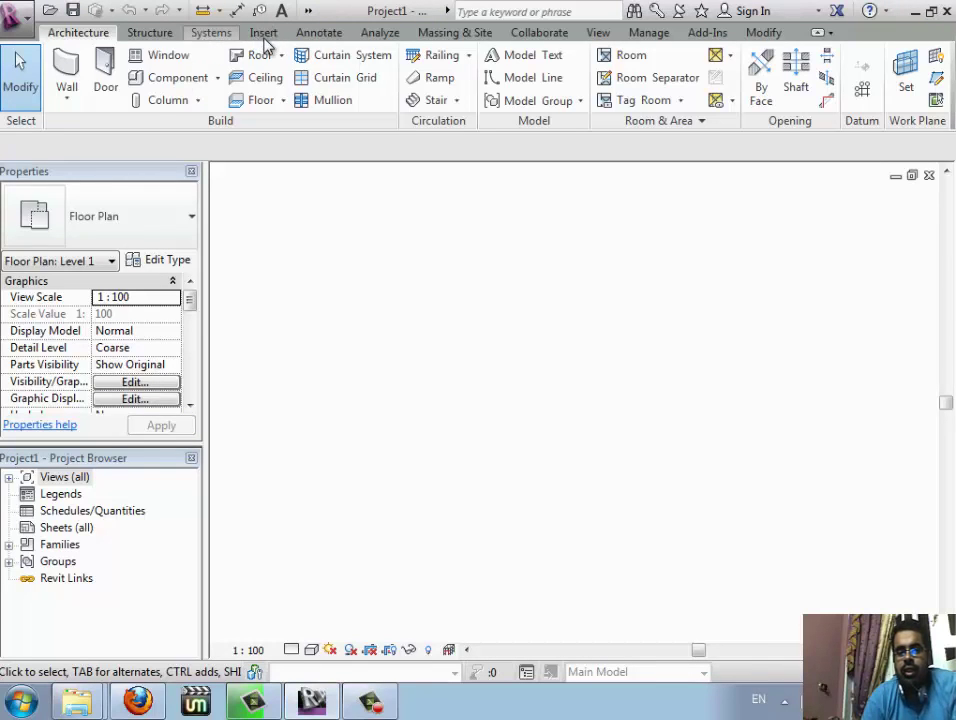
# With Project1 open on the Level 1 plan, bring up the Insert ribbon tools.
pyautogui.scroll(-2, 265, 42)
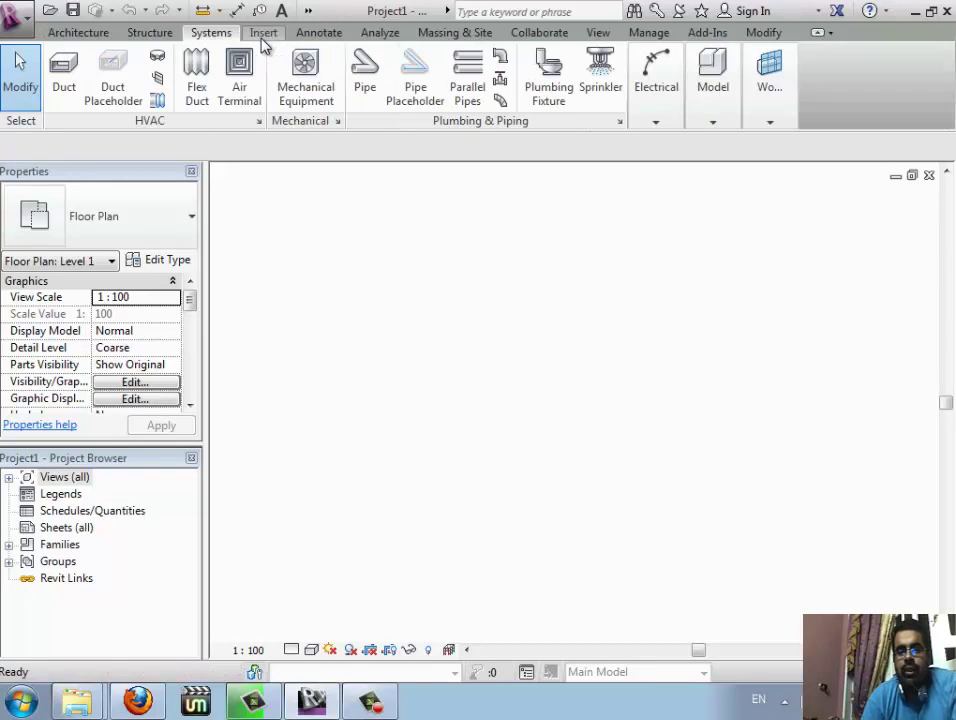
pyautogui.click(262, 35)
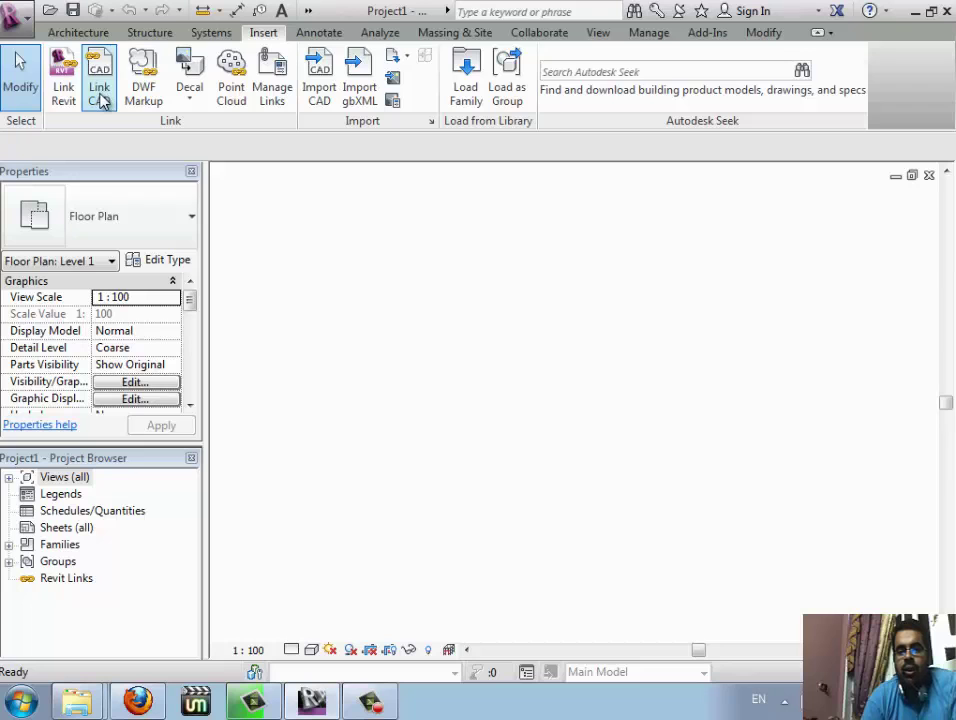
# Start Link Revit and switch the Look in location to Local Disk (E:).
pyautogui.click(65, 103)
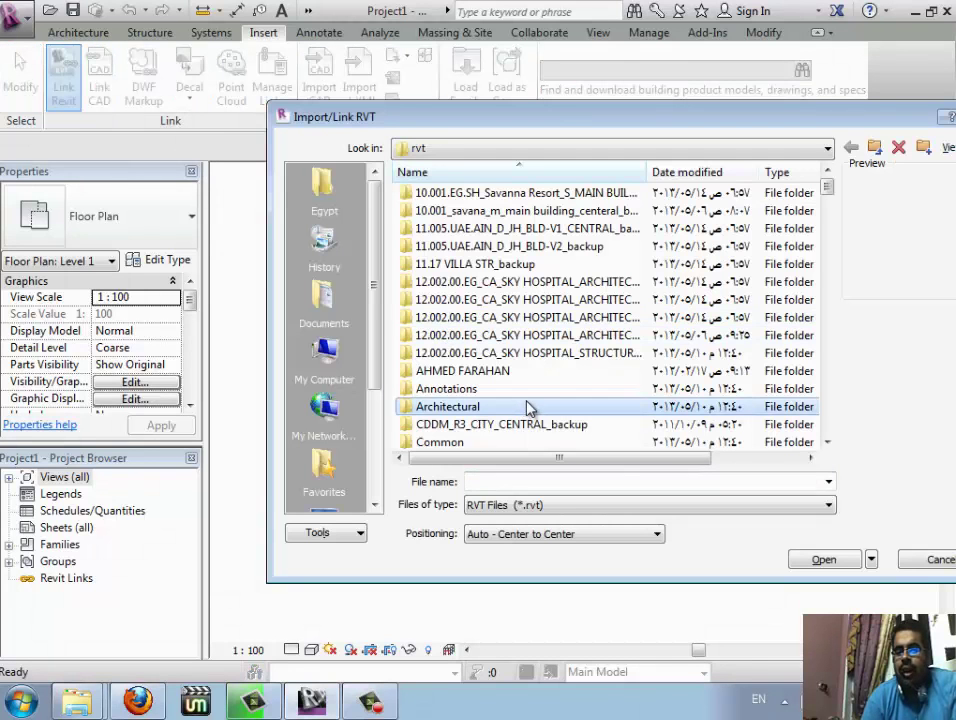
pyautogui.scroll(-5, 527, 405)
pyautogui.scroll(-4, 522, 403)
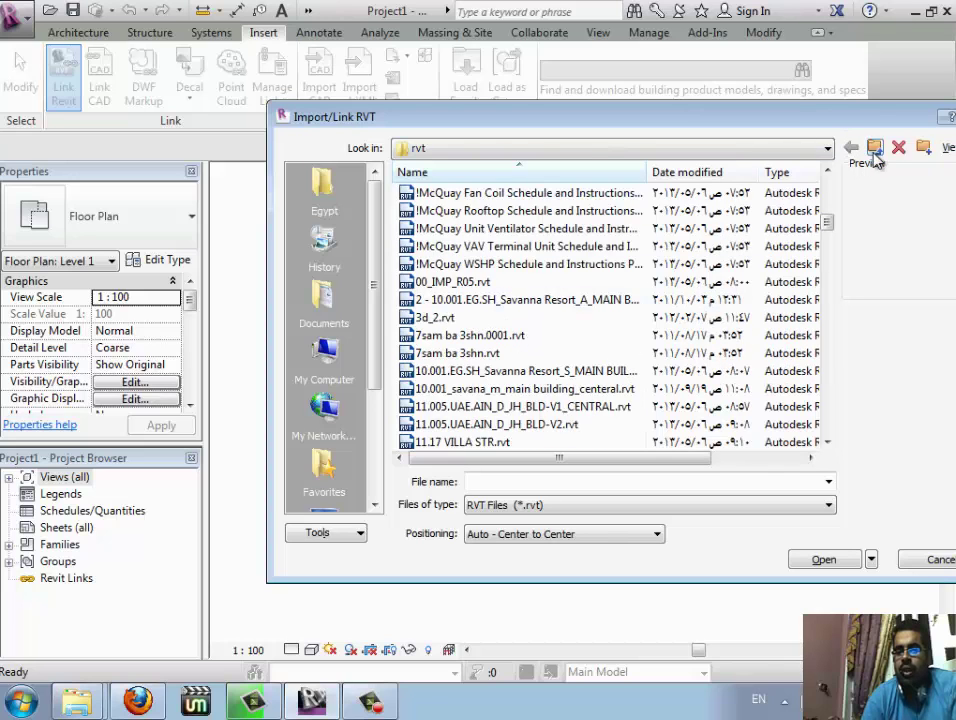
pyautogui.click(826, 148)
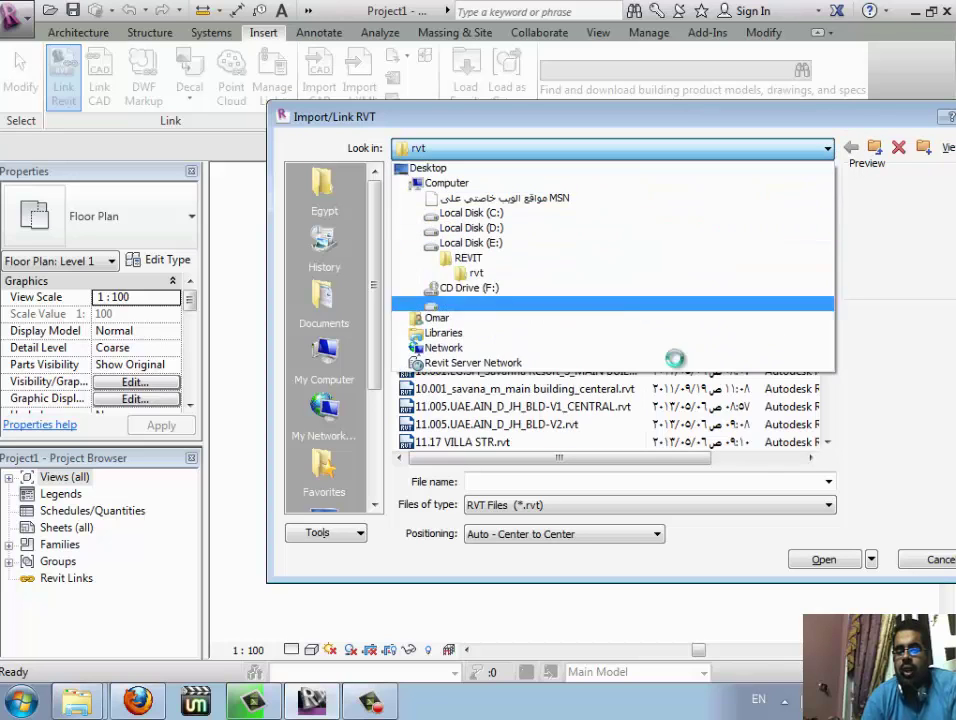
pyautogui.click(524, 244)
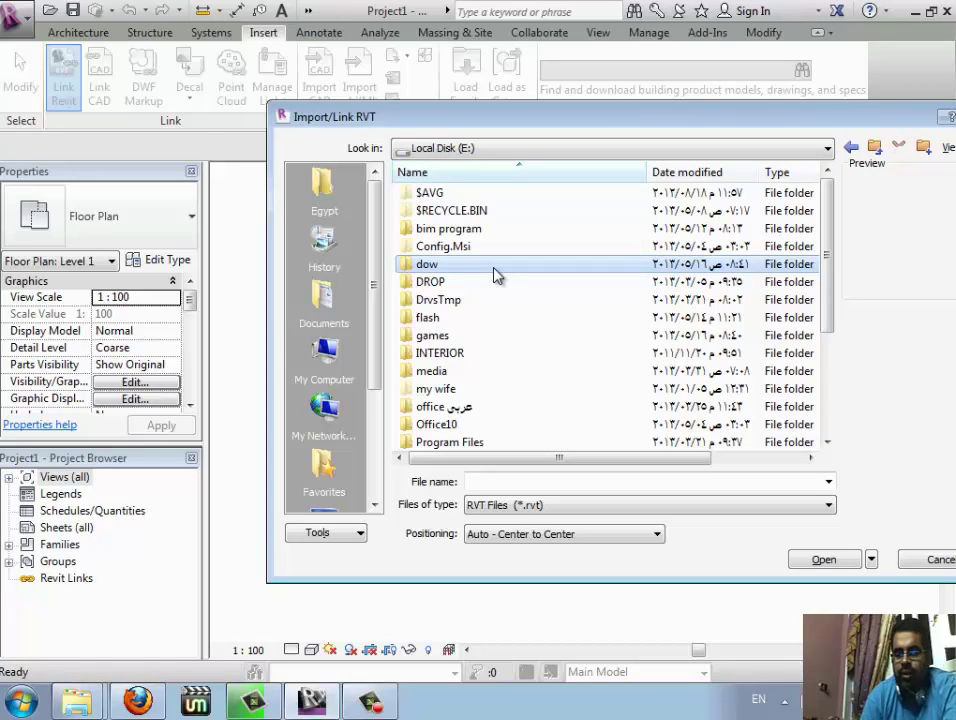
pyautogui.scroll(-3, 495, 300)
# Browse to Program Files\Autodesk\Revit 2013\Program\Samples and select Arch Link Model.rvt.
pyautogui.doubleClick(480, 283)
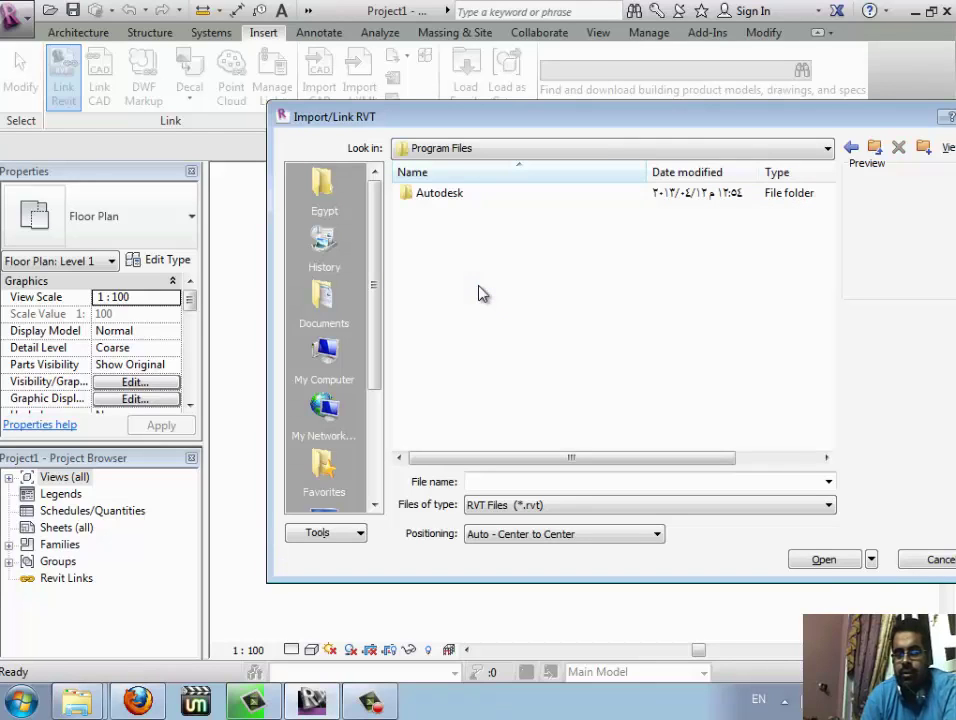
pyautogui.doubleClick(449, 203)
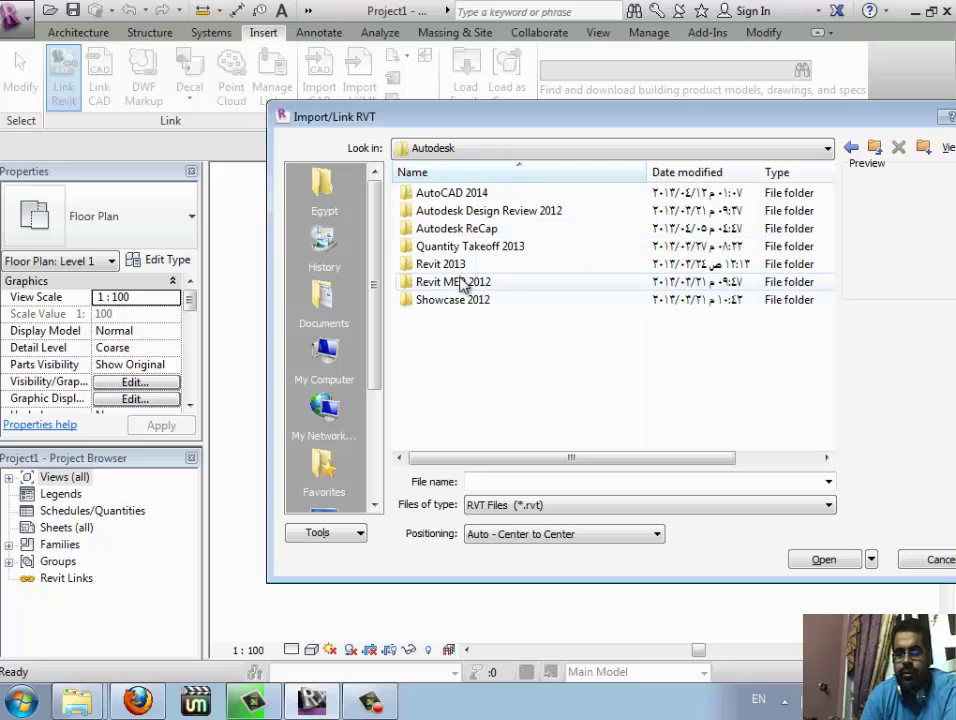
pyautogui.click(452, 267)
pyautogui.doubleClick(452, 267)
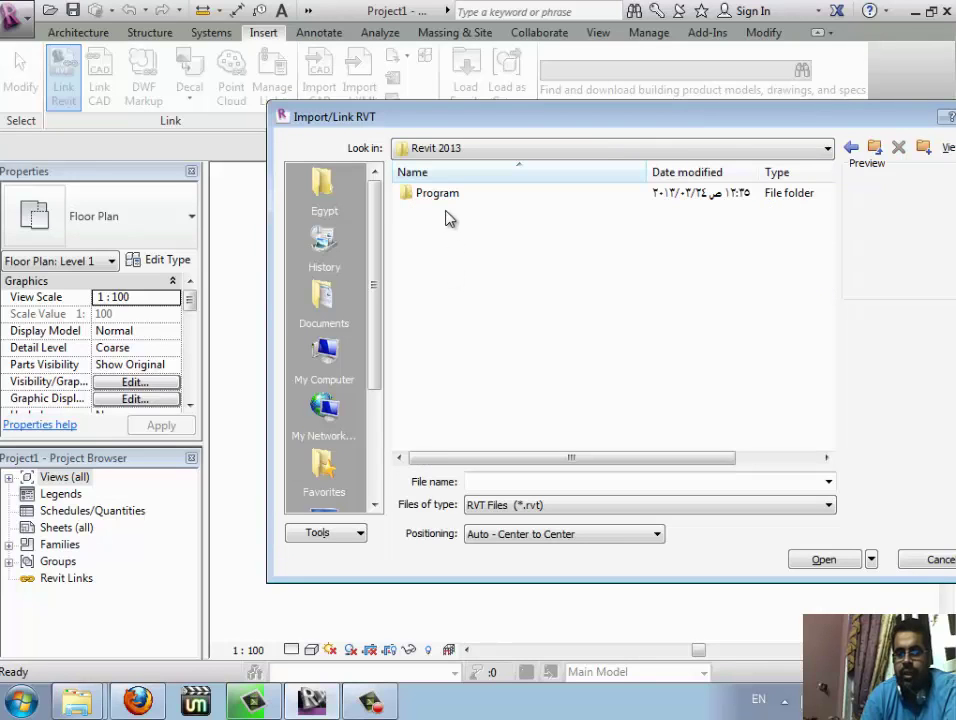
pyautogui.click(440, 196)
pyautogui.doubleClick(442, 200)
pyautogui.scroll(-4, 538, 280)
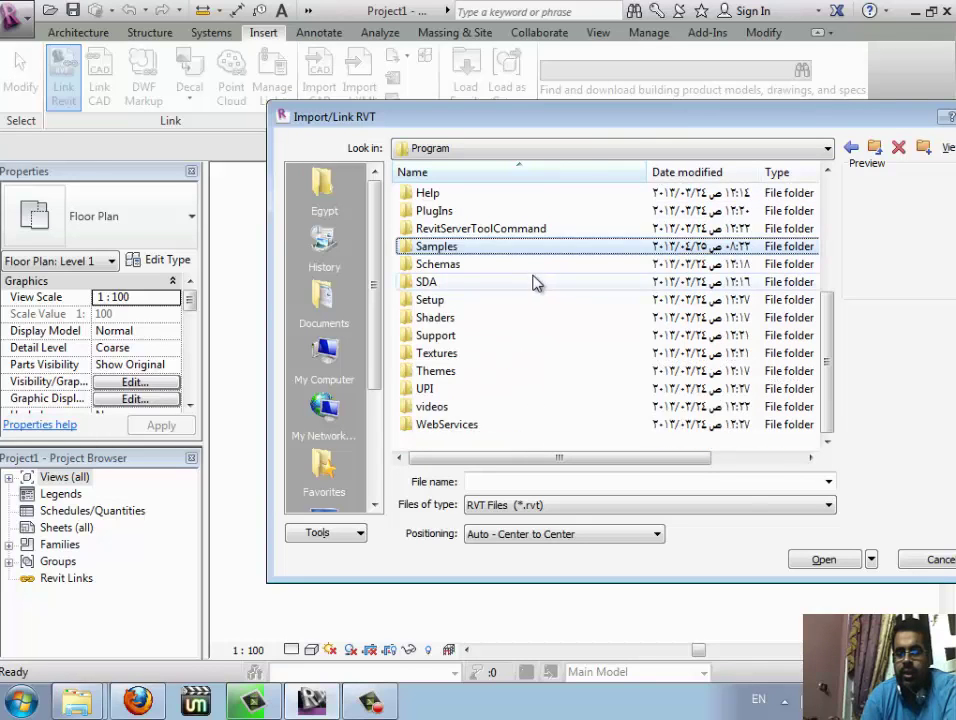
pyautogui.click(453, 250)
pyautogui.doubleClick(453, 252)
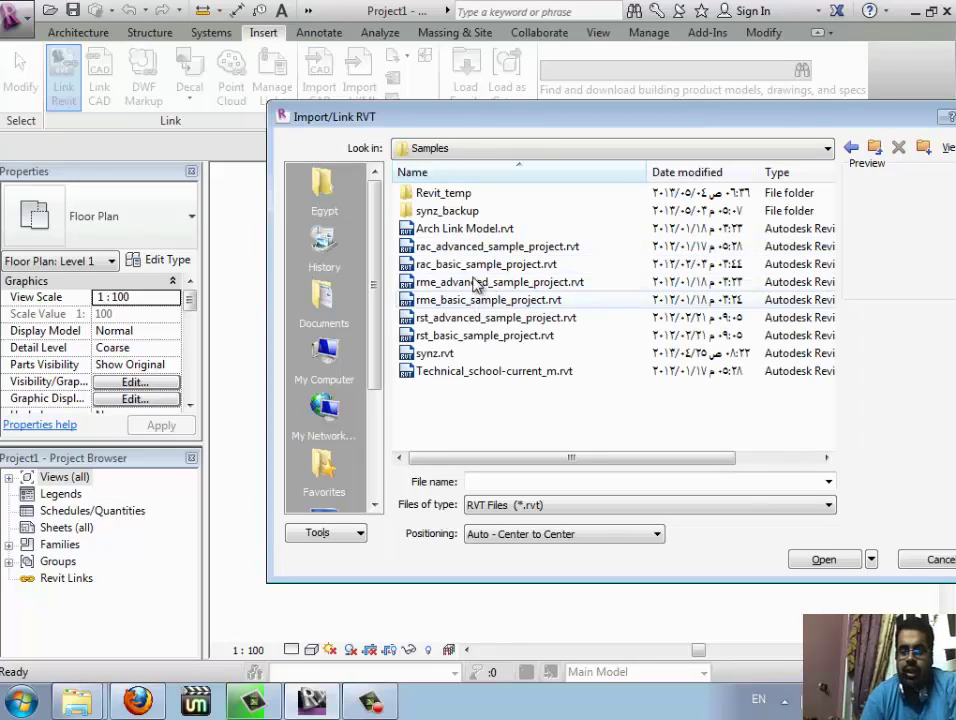
pyautogui.click(466, 230)
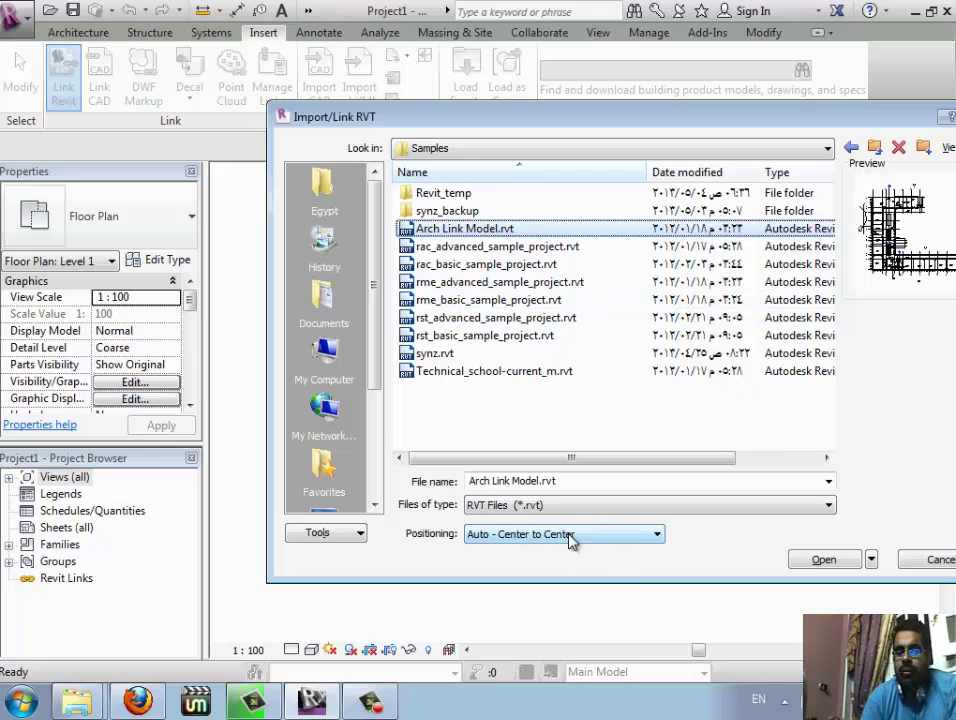
# Keep RVT Files as the type, set positioning to Auto - Origin to Origin, and link Arch Link Model.rvt.
pyautogui.click(487, 505)
pyautogui.click(487, 516)
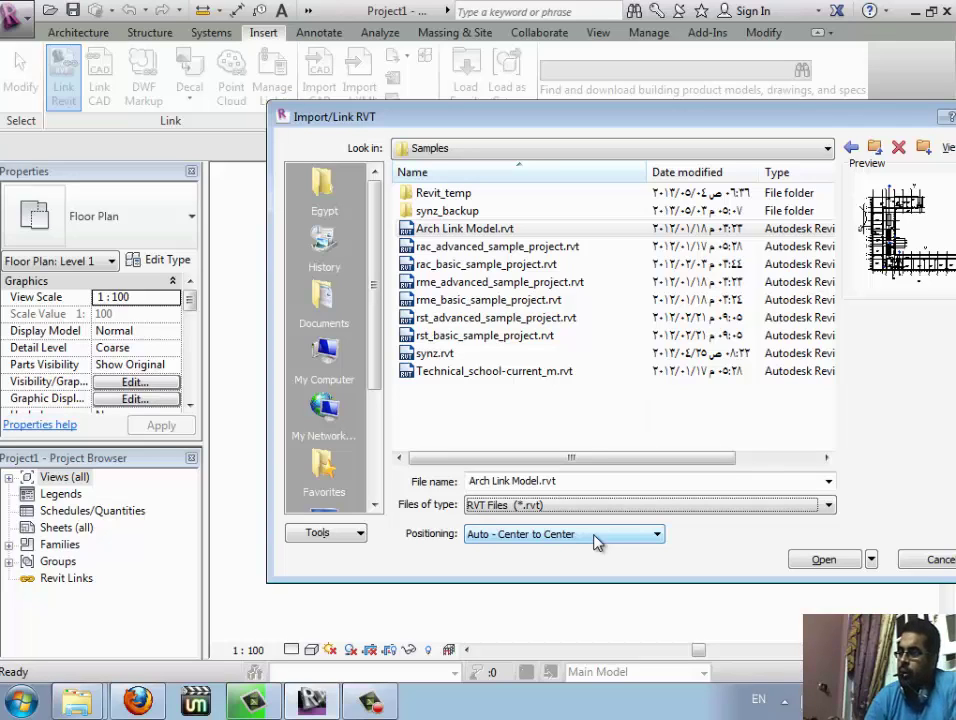
pyautogui.click(596, 541)
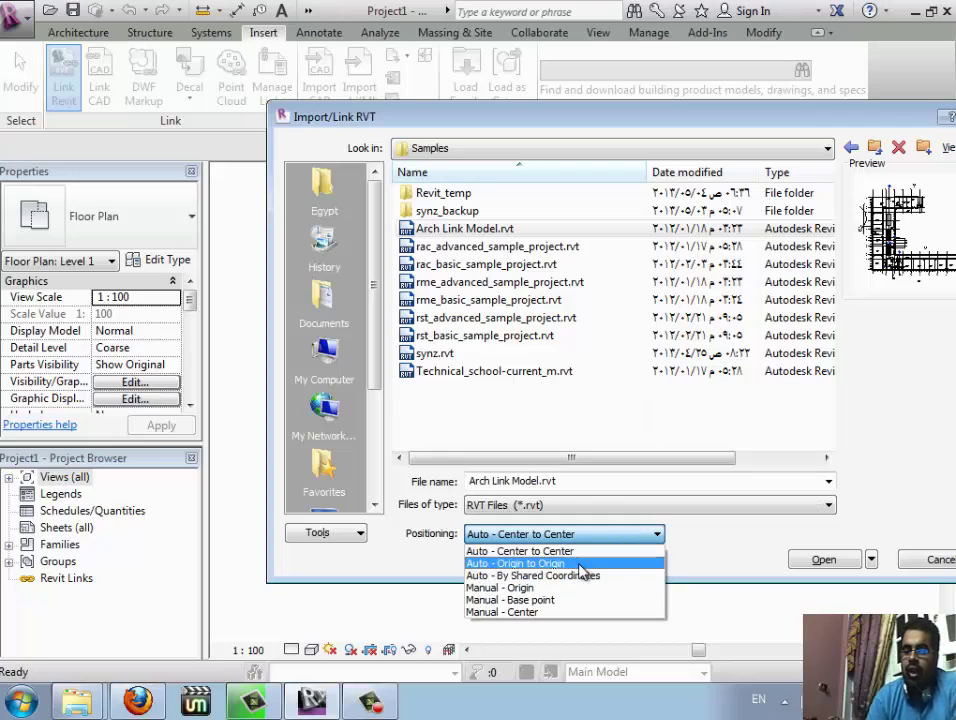
pyautogui.click(581, 564)
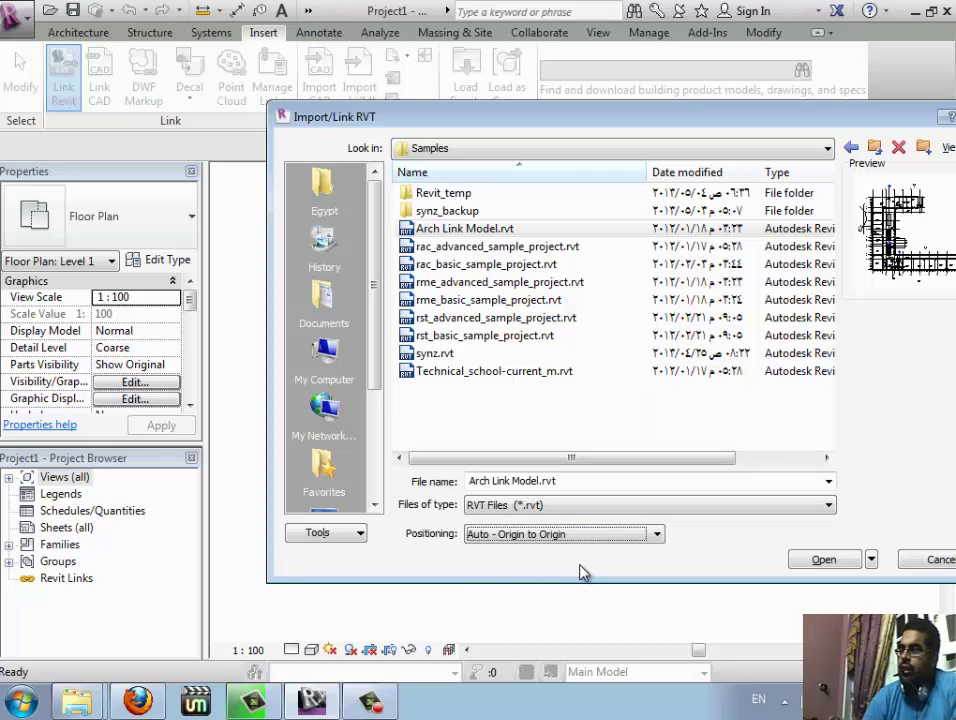
pyautogui.click(602, 537)
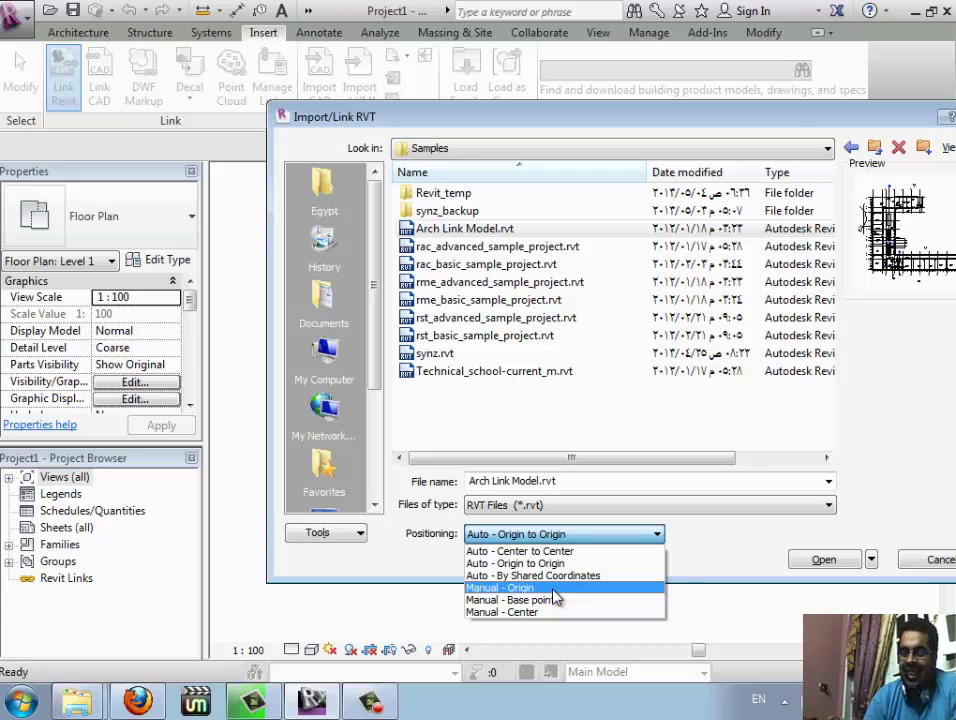
pyautogui.click(606, 564)
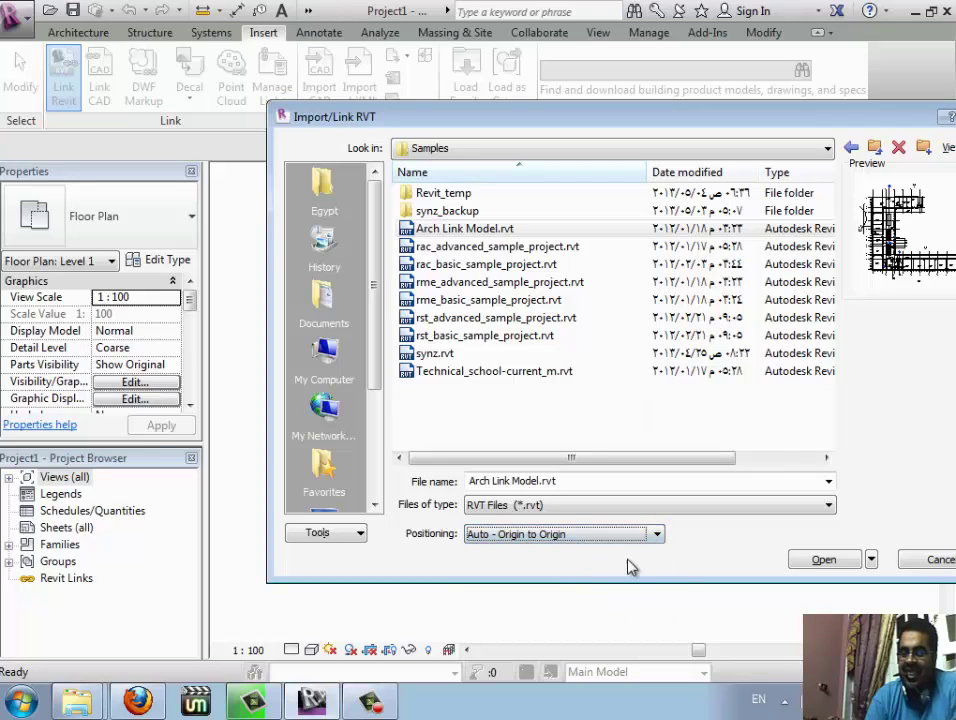
pyautogui.click(633, 535)
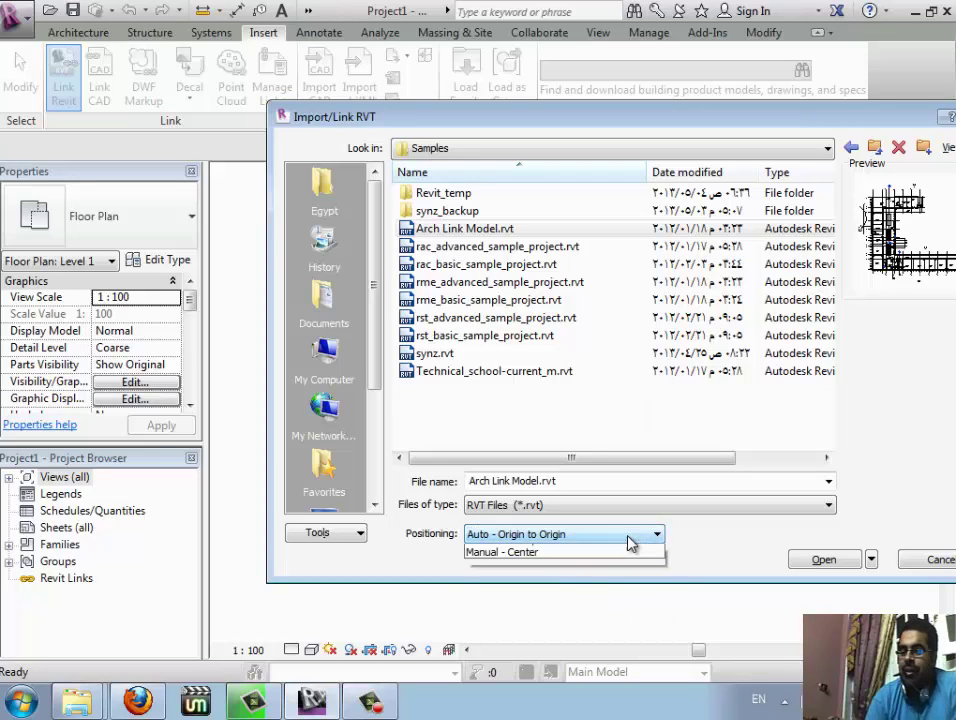
pyautogui.click(795, 559)
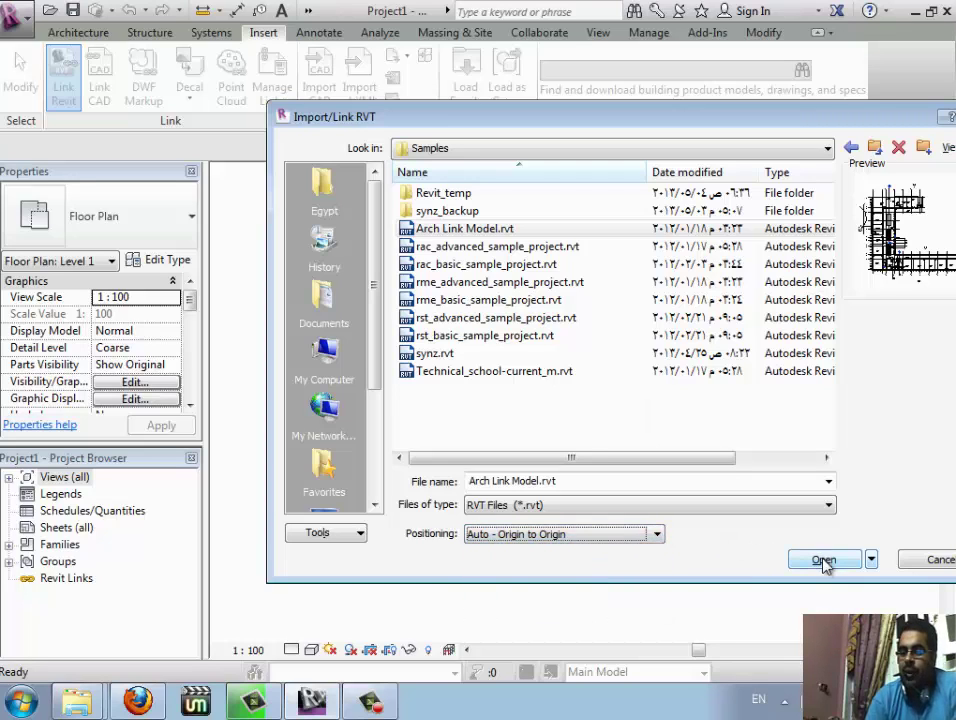
pyautogui.click(812, 562)
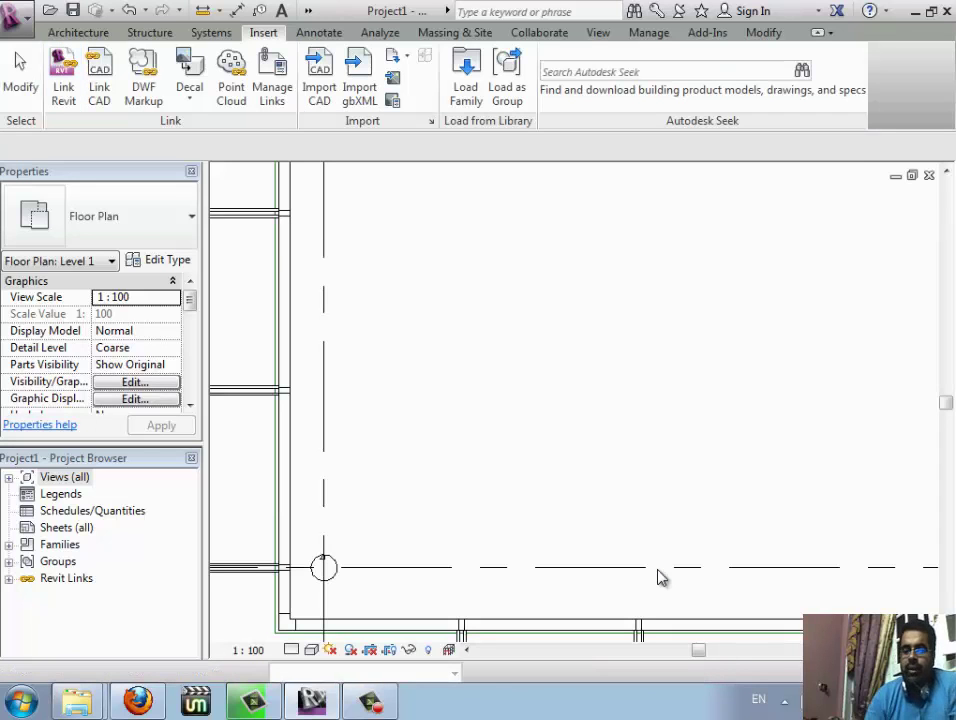
# Expand Views (all), zoom out to the linked Arch Link Model, then select and deselect it.
pyautogui.click(9, 479)
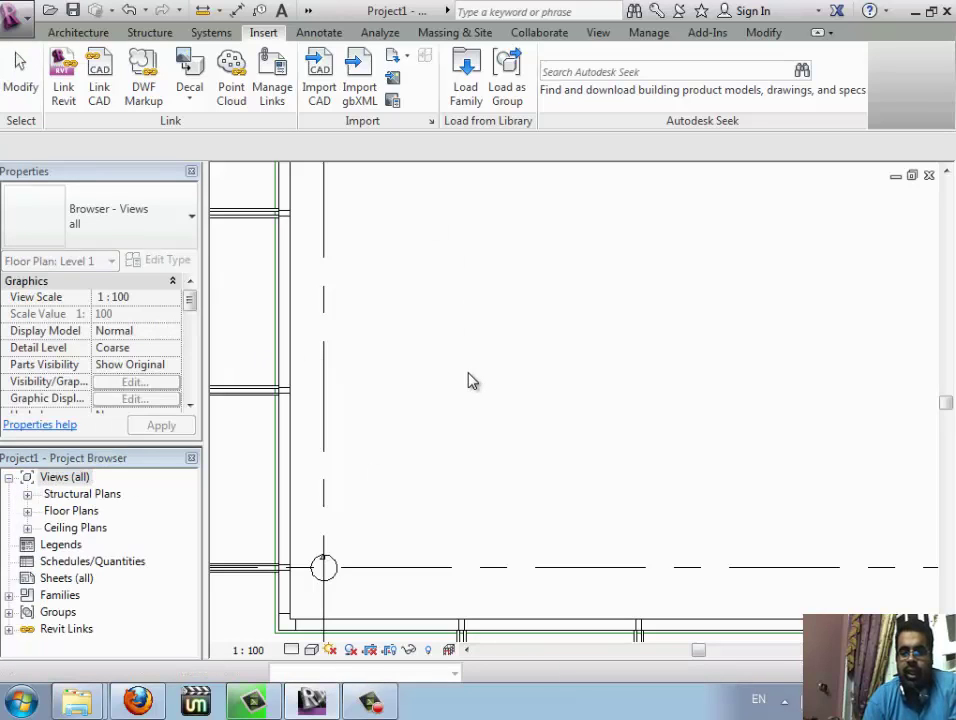
pyautogui.scroll(-3, 462, 378)
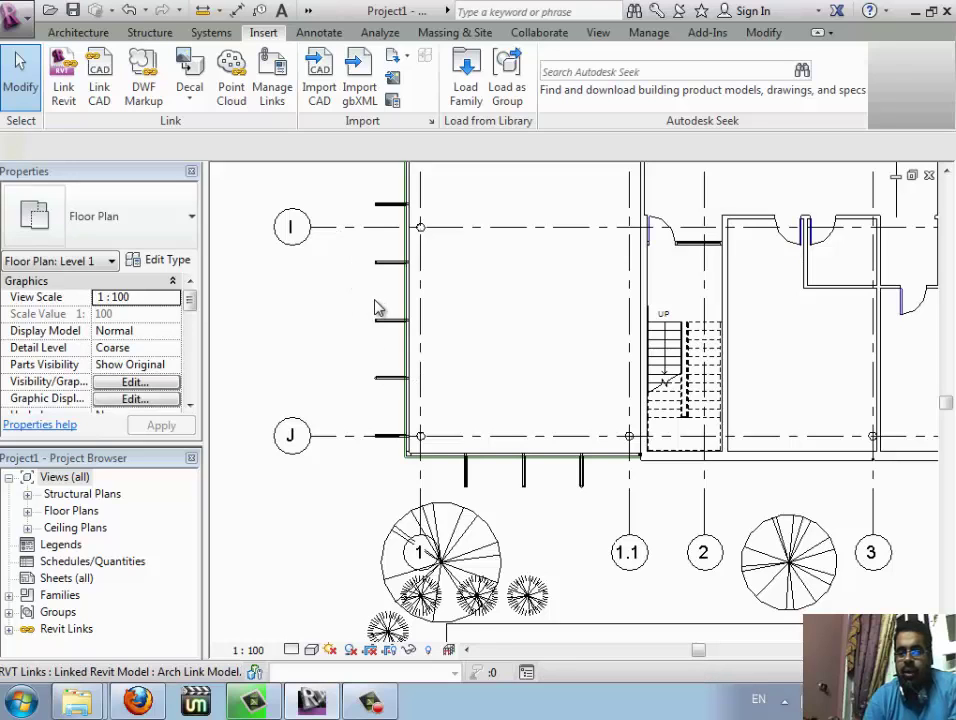
pyautogui.click(336, 227)
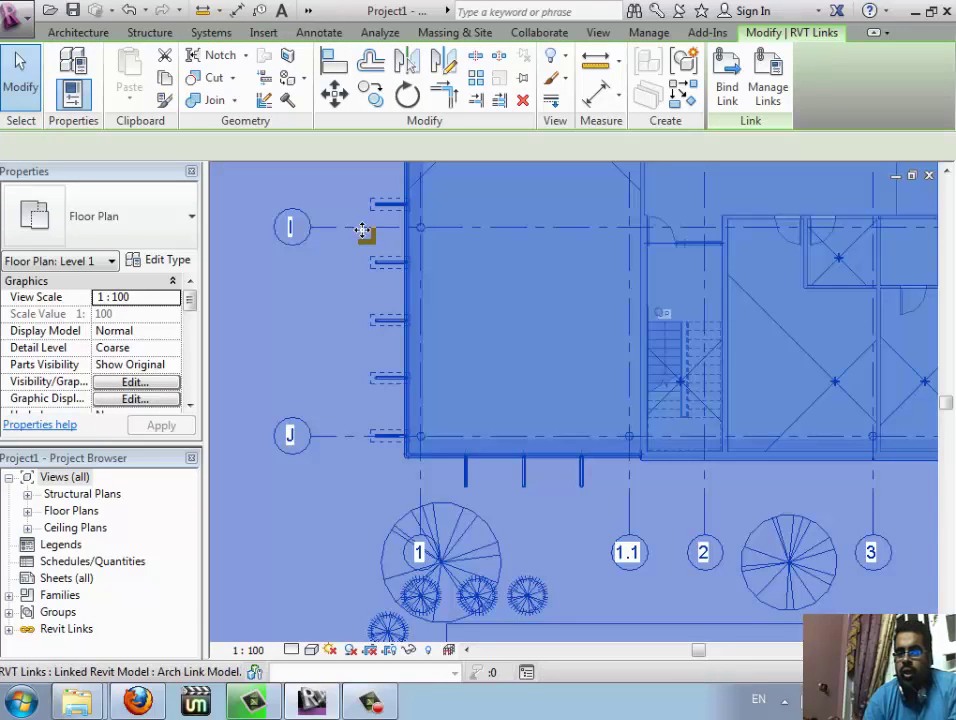
pyautogui.press('Escape')
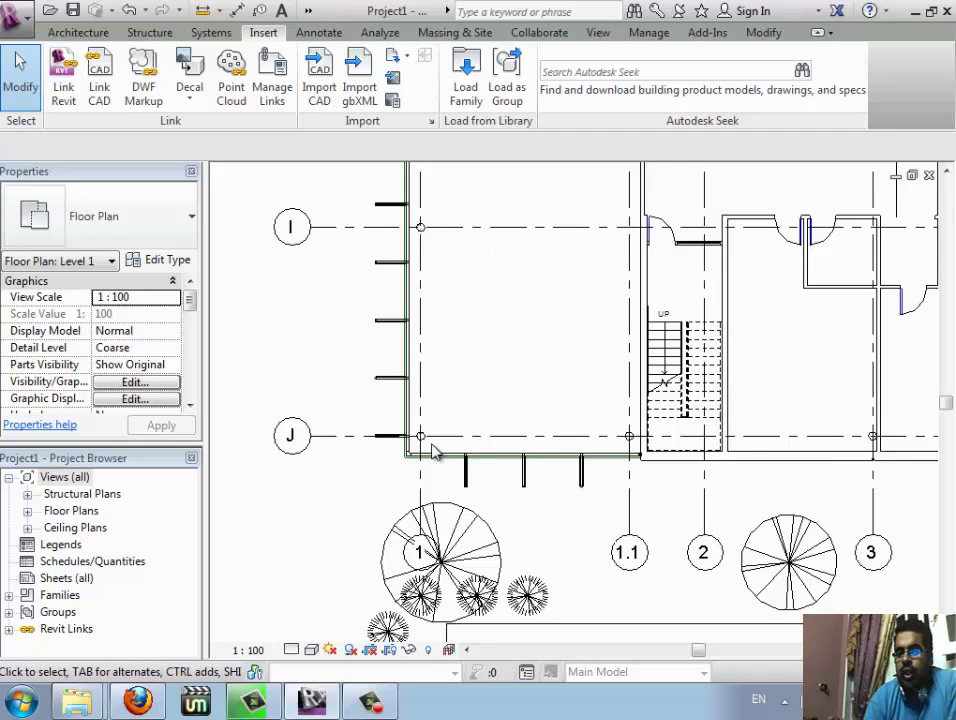
# Use Collaborate > Copy/Monitor > Select Link and pick the linked Arch Link Model.
pyautogui.click(538, 37)
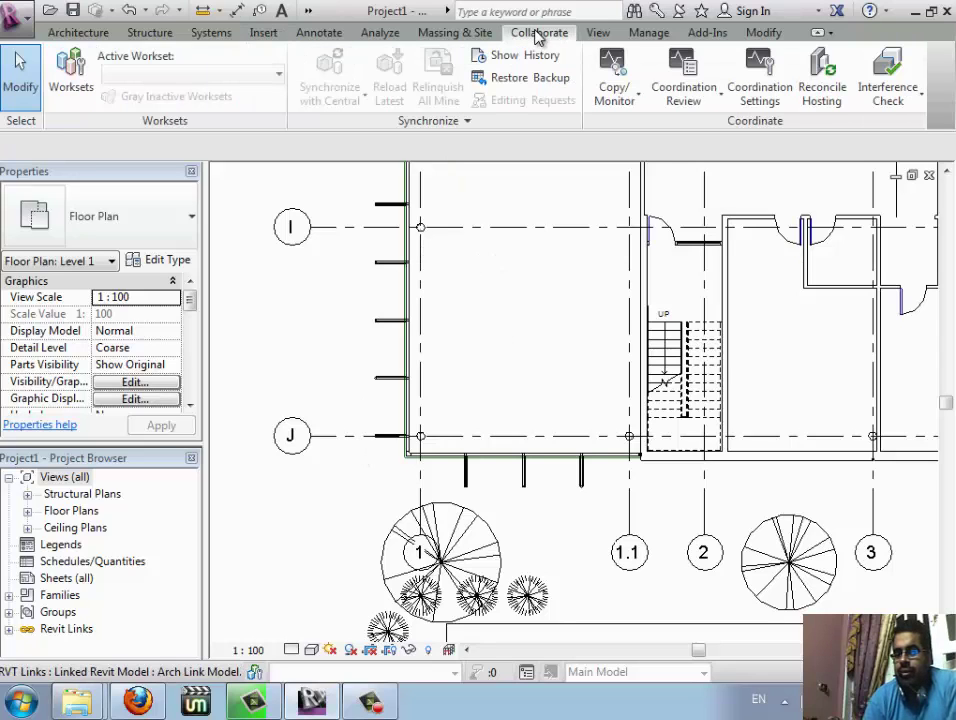
pyautogui.click(621, 108)
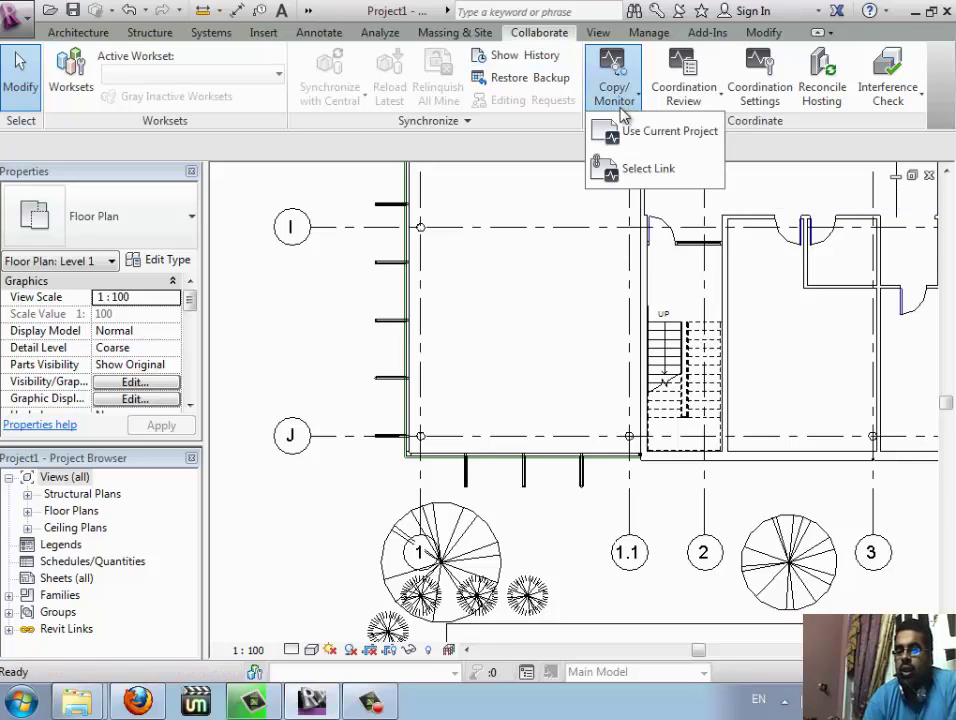
pyautogui.click(645, 172)
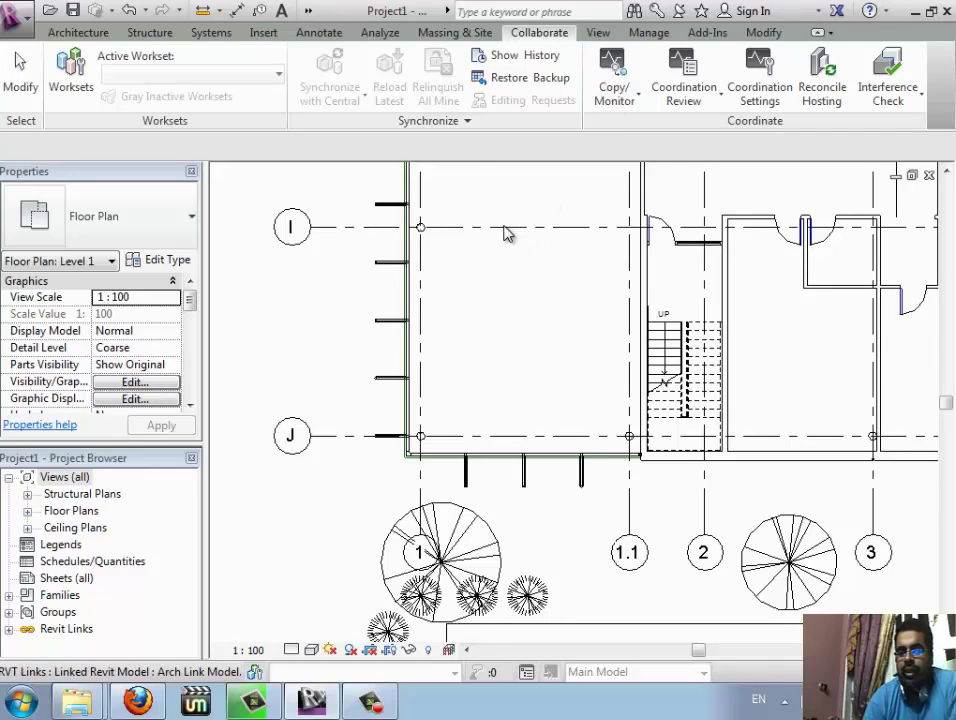
pyautogui.click(470, 260)
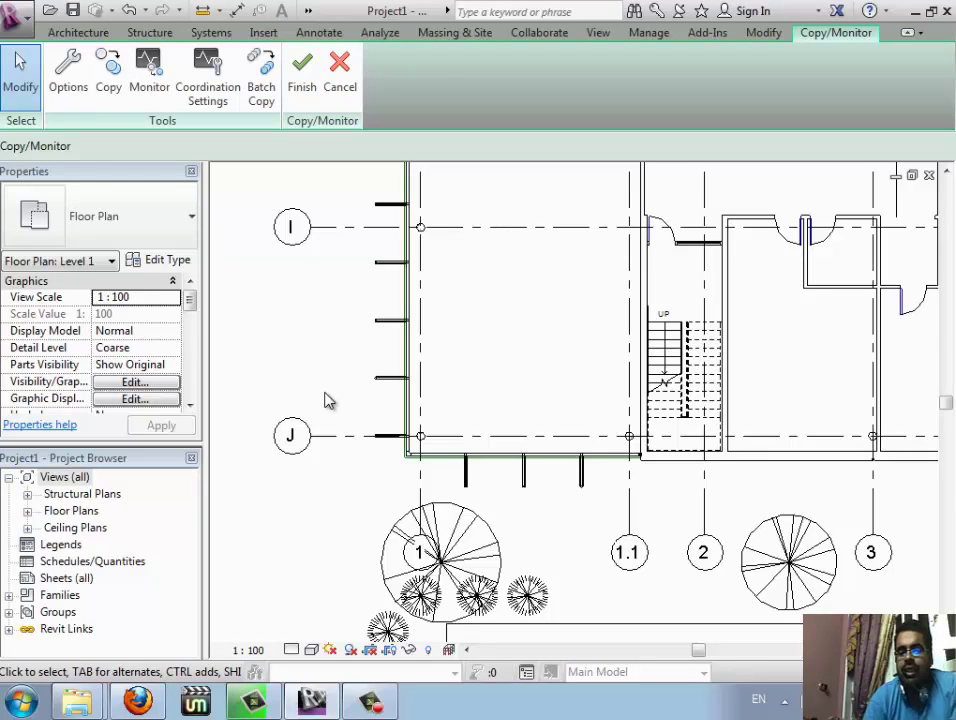
# Copy grids I, J, H and the window-selected remaining grids from the link, then finish.
pyautogui.click(108, 88)
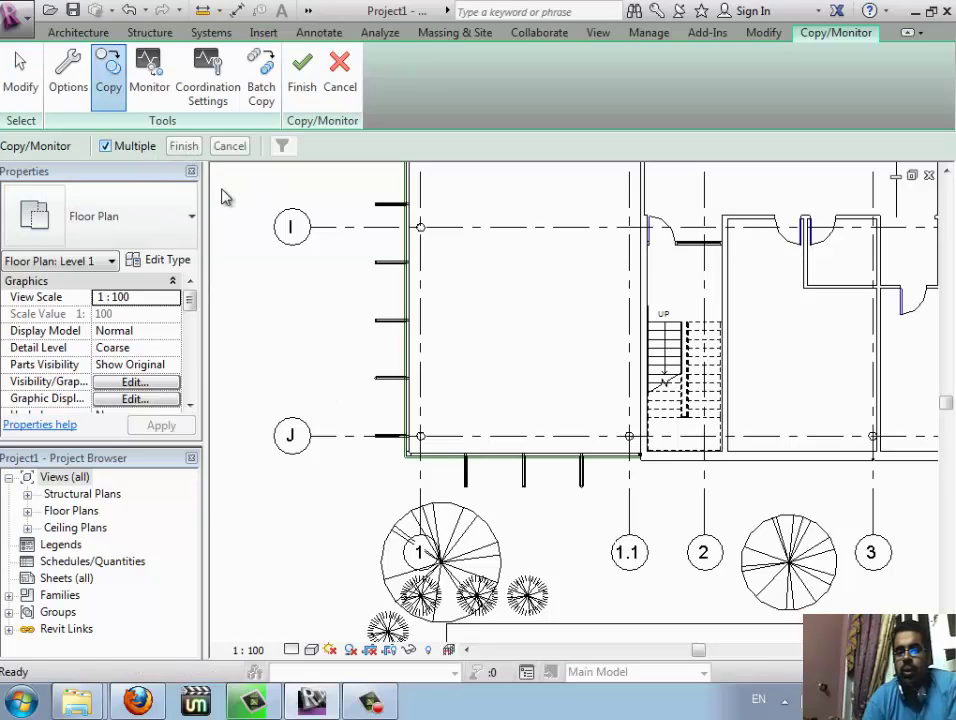
pyautogui.click(338, 443)
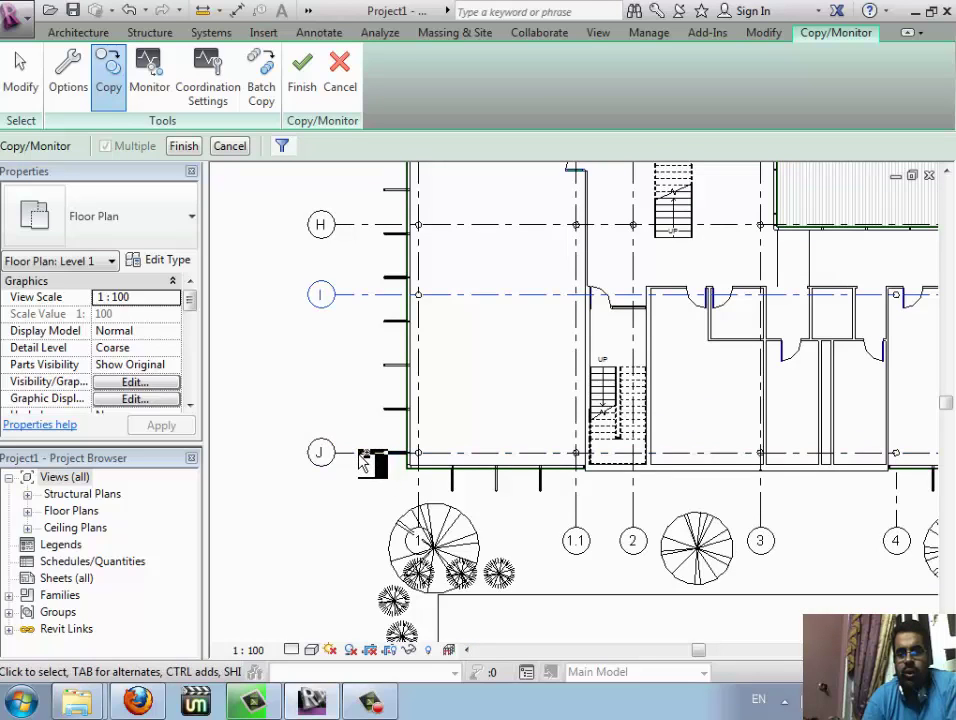
pyautogui.click(365, 458)
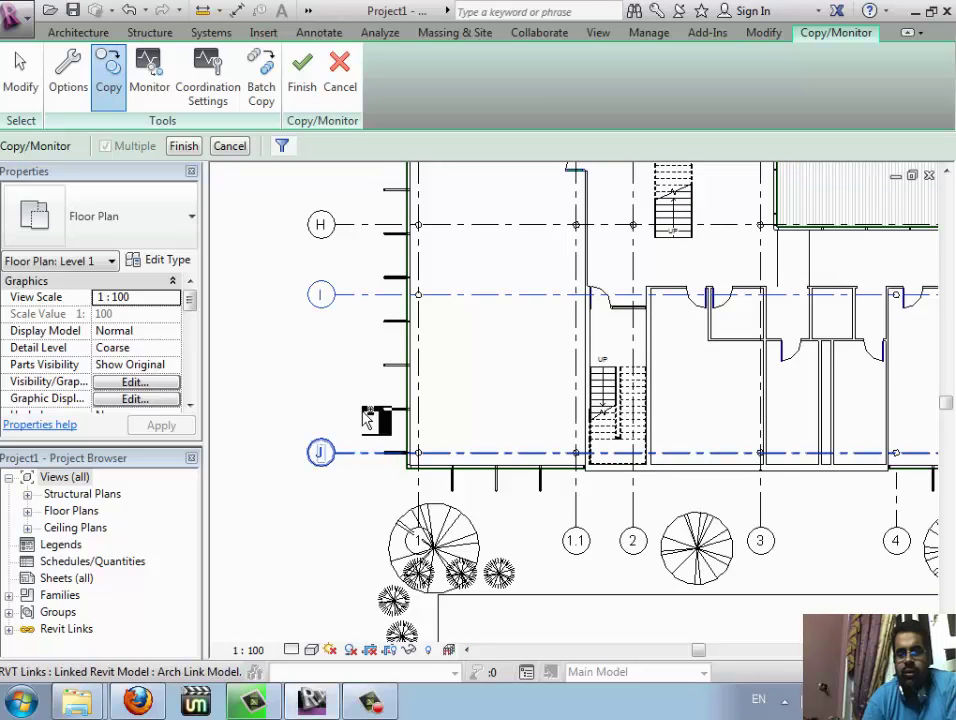
pyautogui.click(352, 234)
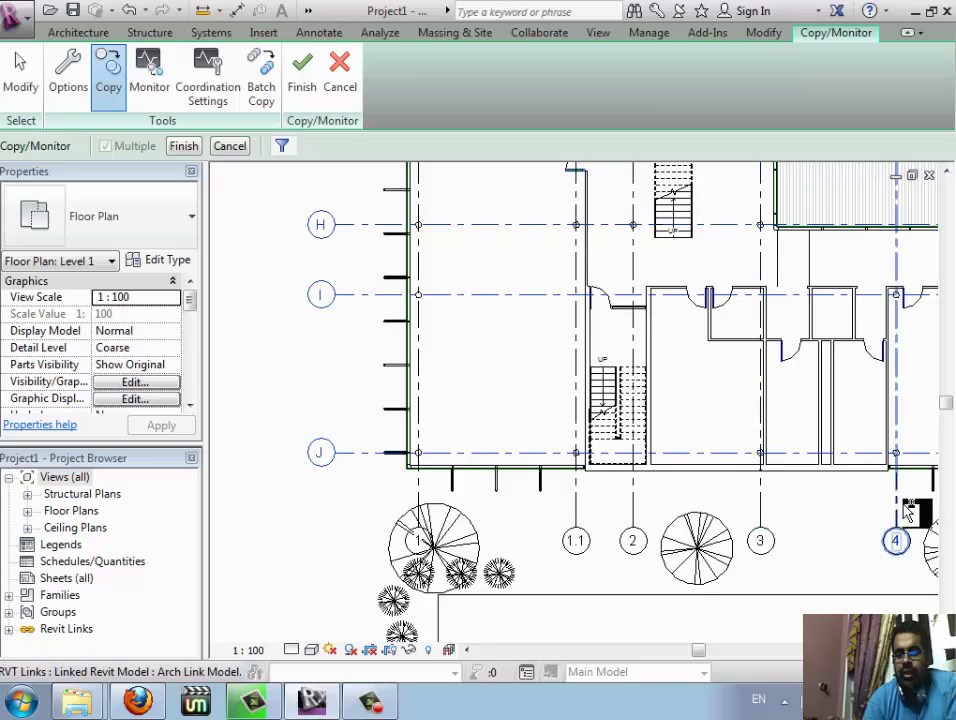
pyautogui.moveTo(906, 506)
pyautogui.mouseDown()
pyautogui.moveTo(318, 582)
pyautogui.moveTo(312, 592)
pyautogui.mouseUp()
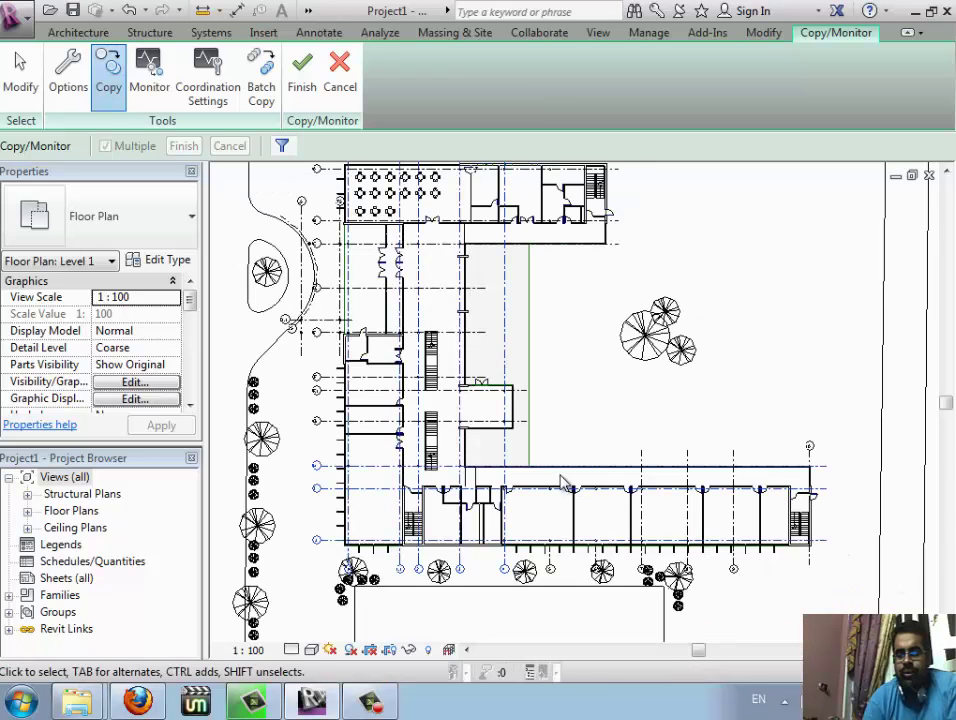
pyautogui.moveTo(829, 460); pyautogui.dragTo(589, 432)
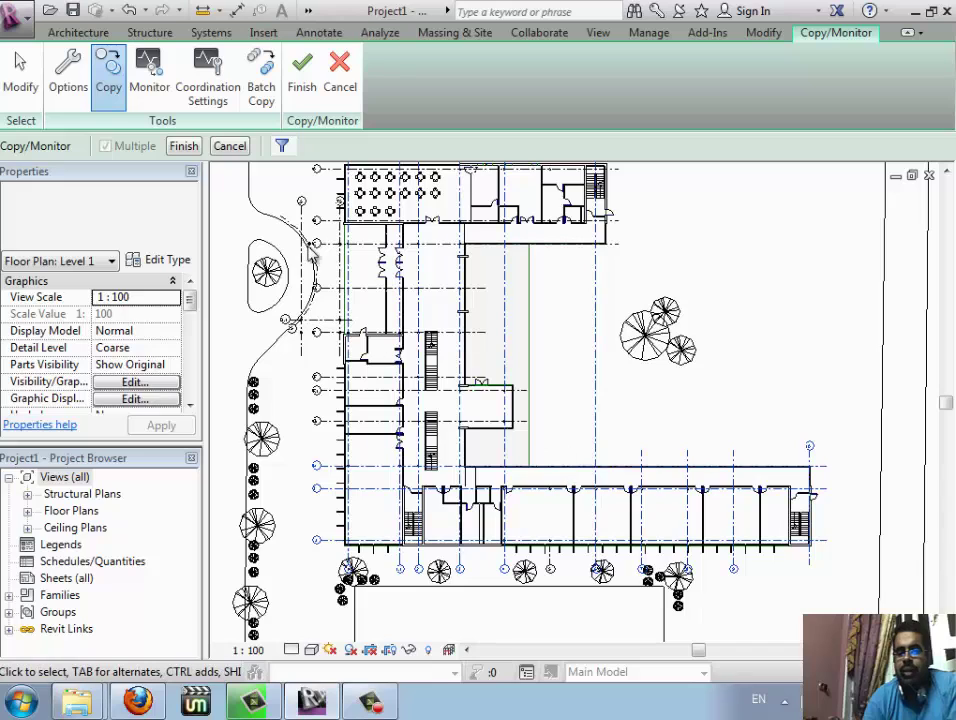
pyautogui.click(187, 149)
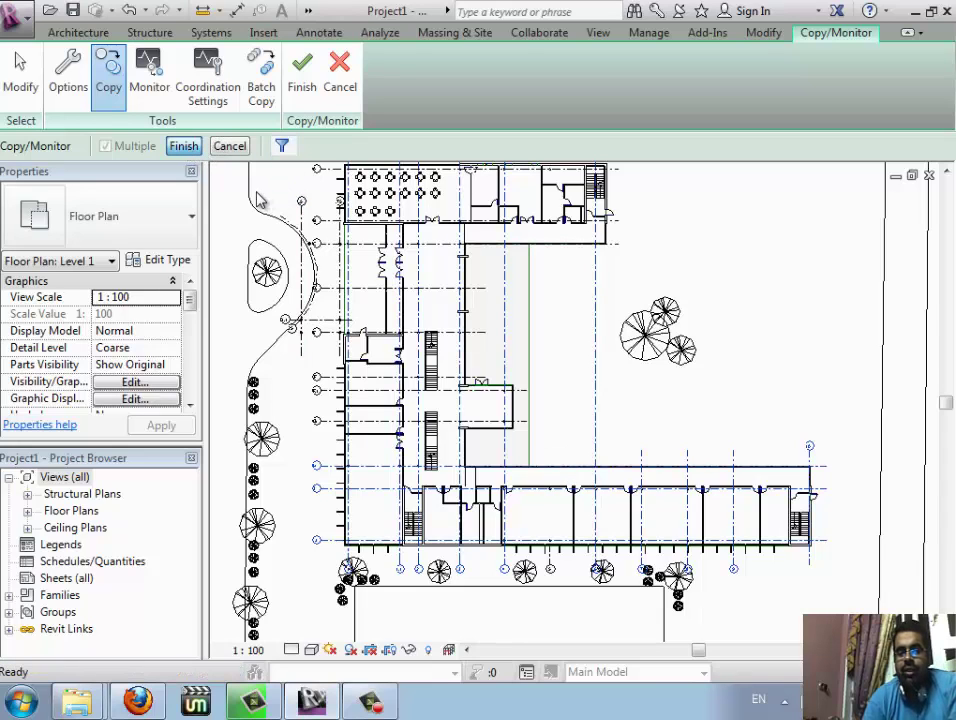
pyautogui.click(310, 88)
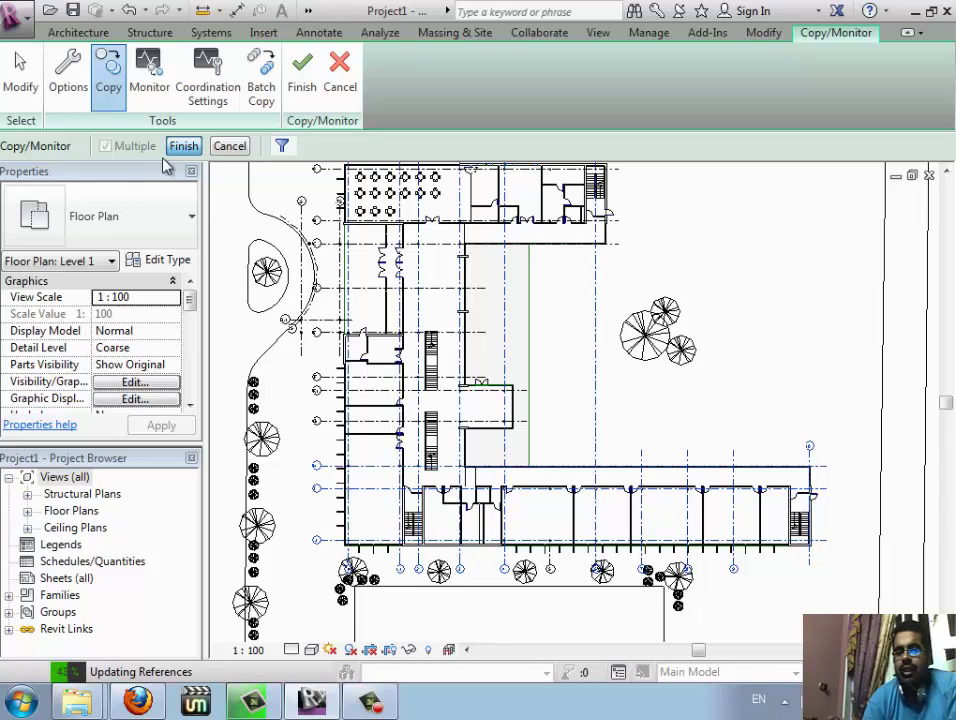
pyautogui.click(302, 80)
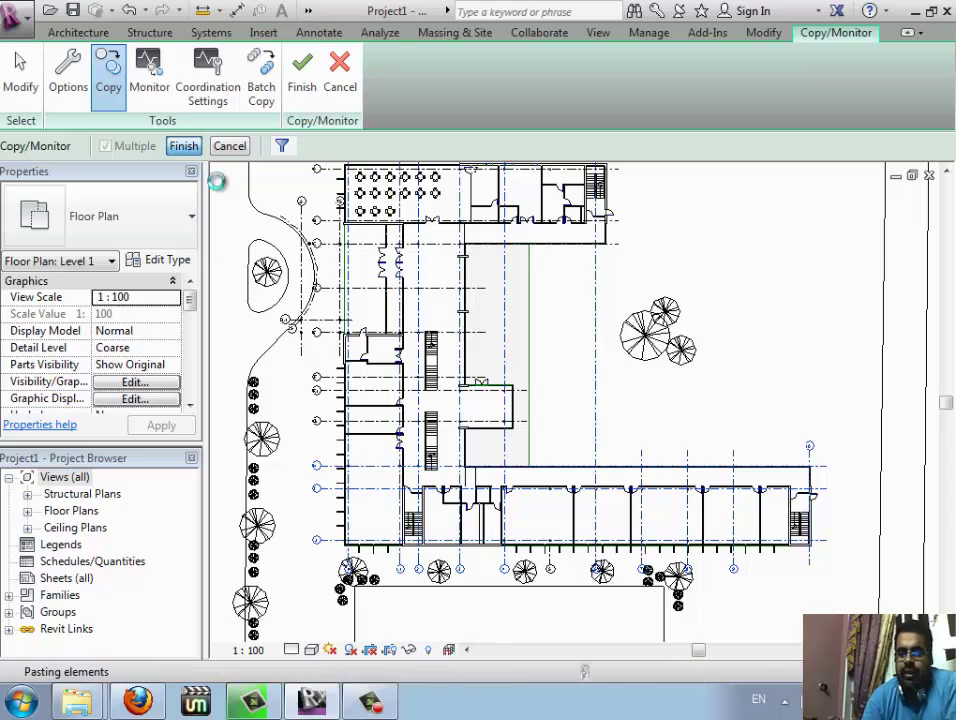
# Clear the selection of the copied grids after inspecting grid 6.
pyautogui.click(304, 100)
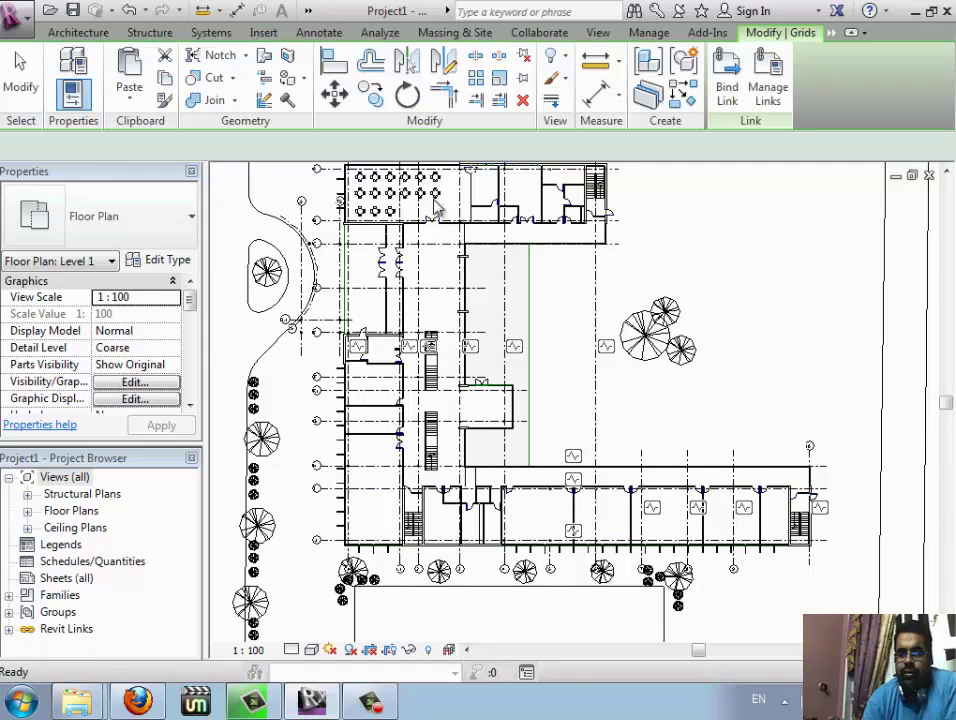
pyautogui.click(787, 320)
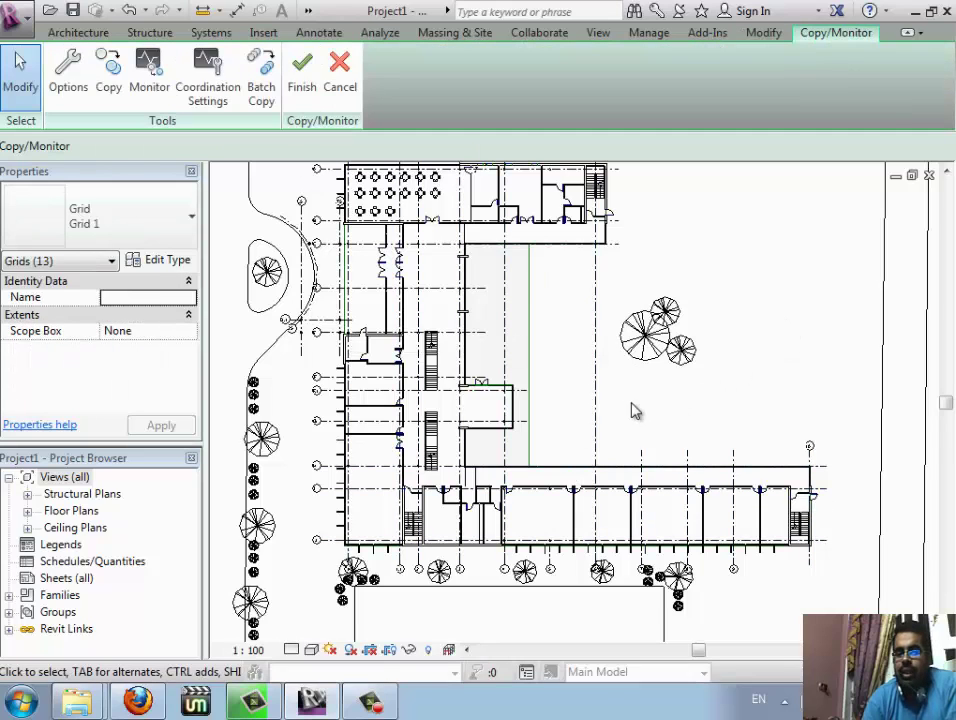
pyautogui.click(597, 413)
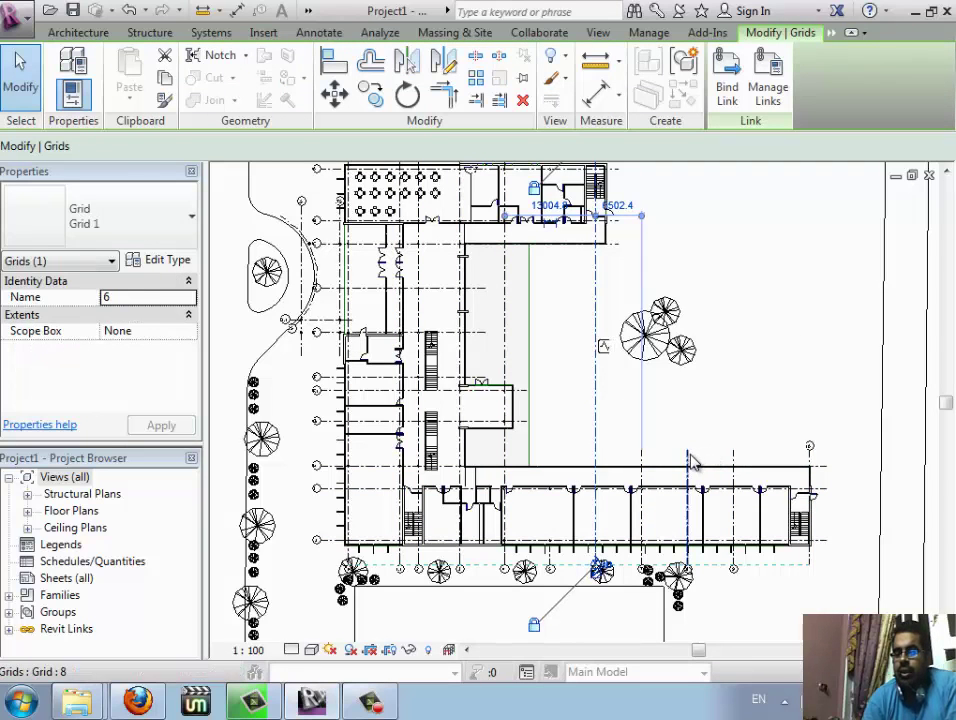
pyautogui.click(738, 474)
pyautogui.click(753, 376)
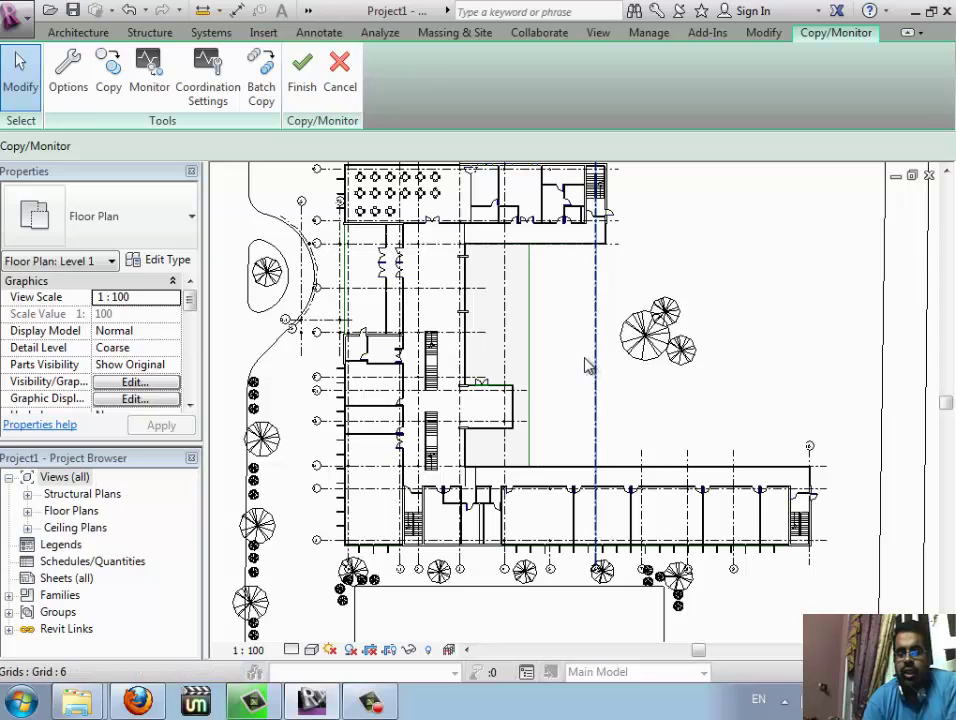
pyautogui.scroll(-3, 566, 360)
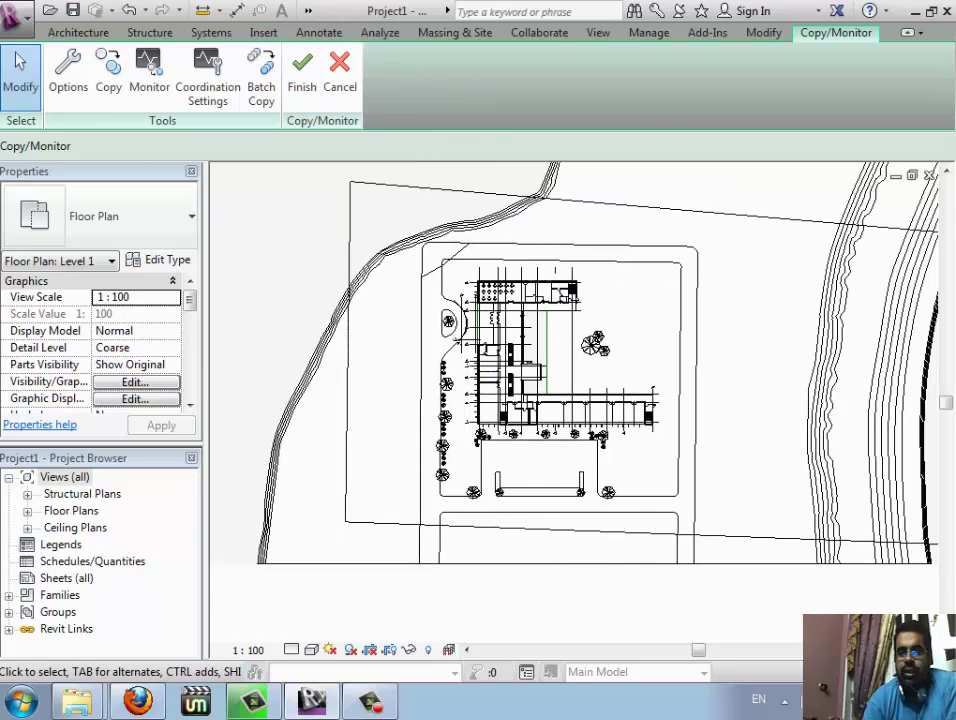
# Restore the full ribbon and finish the Copy/Monitor session.
pyautogui.click(906, 35)
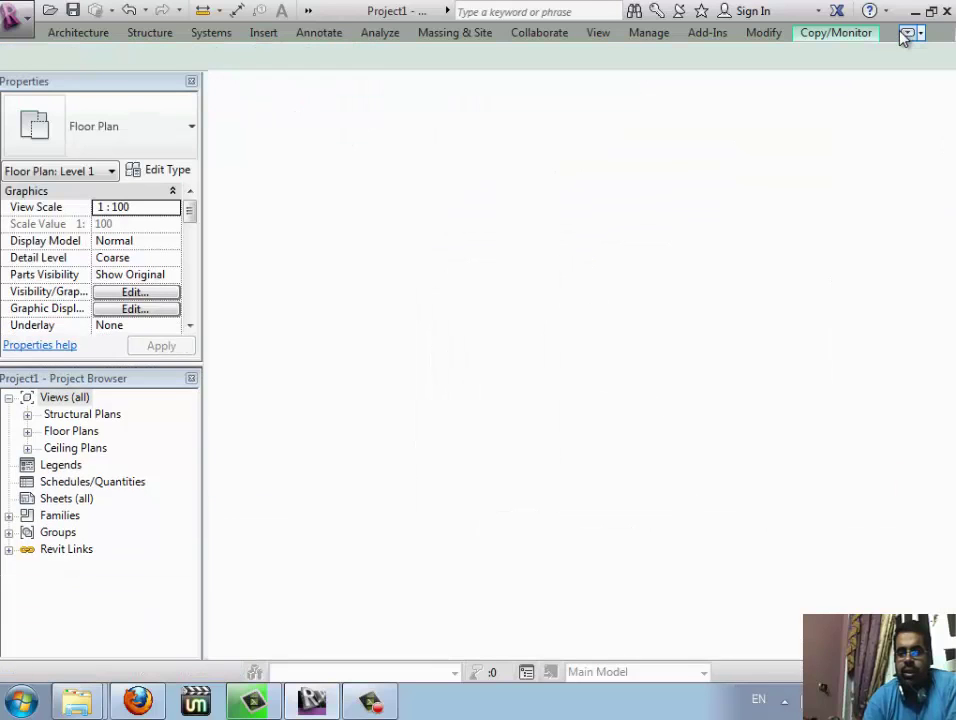
pyautogui.click(906, 35)
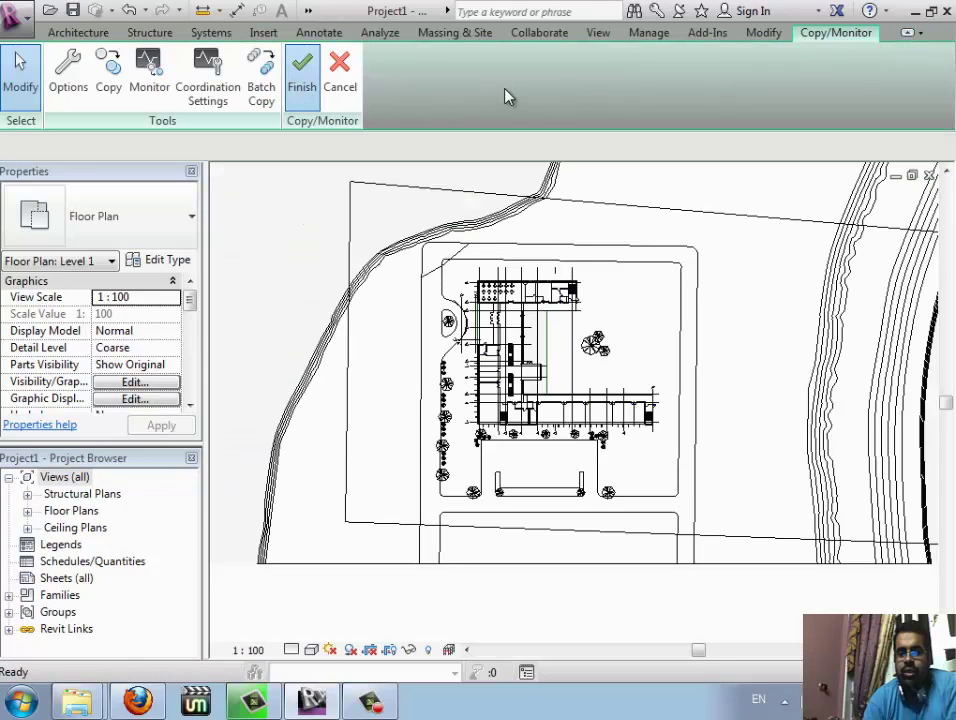
pyautogui.click(314, 72)
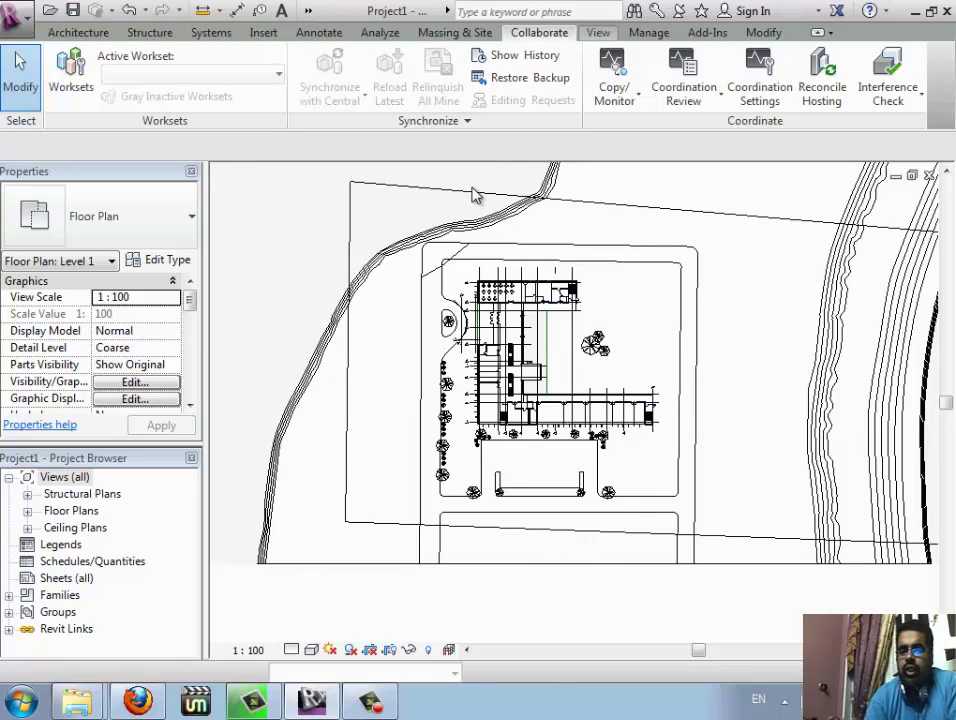
# Place an elevation marker east of the building and go to its elevation view.
pyautogui.click(599, 33)
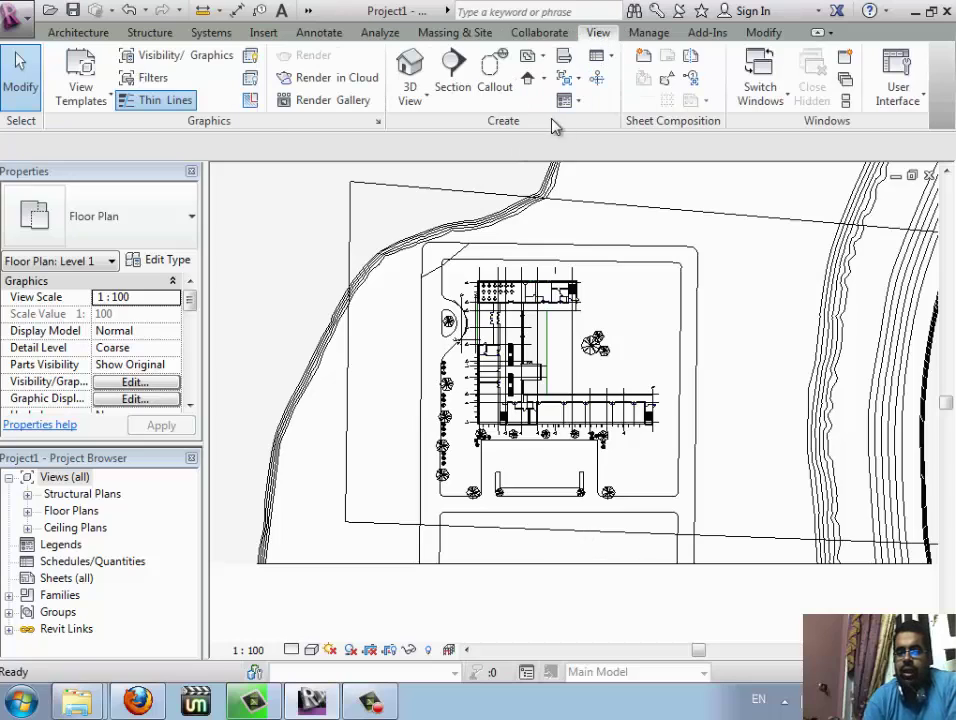
pyautogui.click(526, 84)
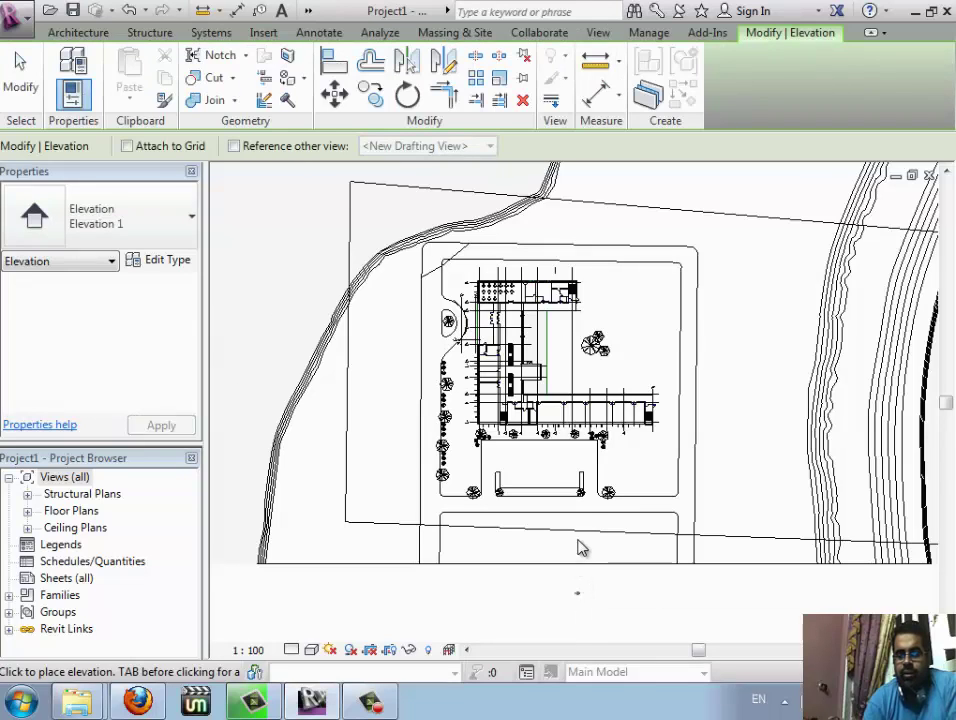
pyautogui.scroll(1, 580, 540)
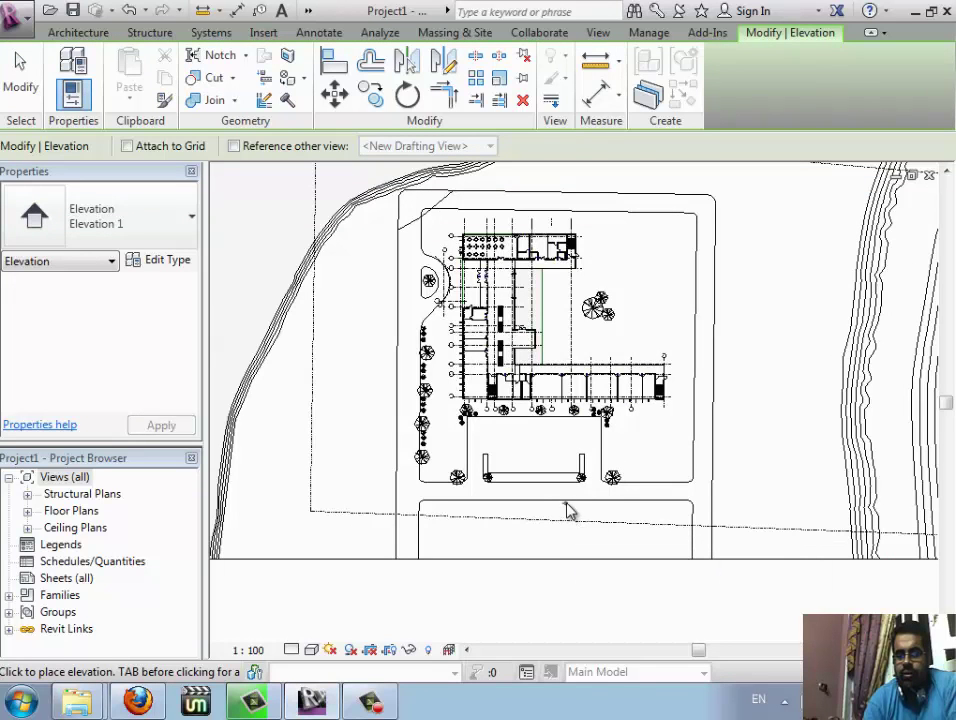
pyautogui.click(753, 383)
pyautogui.rightClick(753, 383)
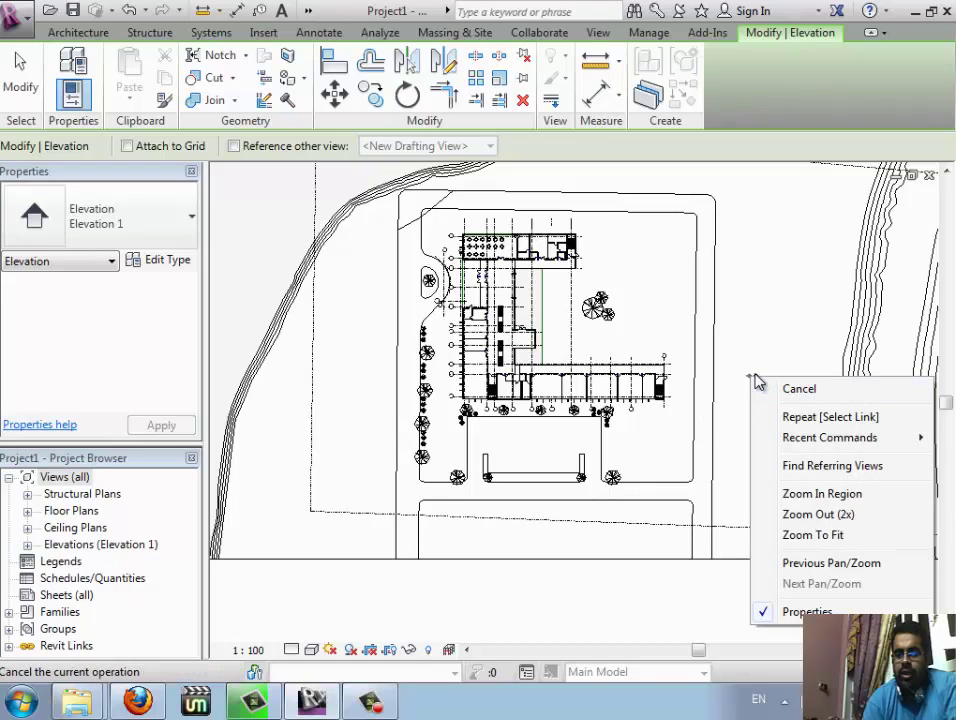
pyautogui.click(800, 386)
pyautogui.scroll(5, 760, 372)
pyautogui.scroll(3, 760, 400)
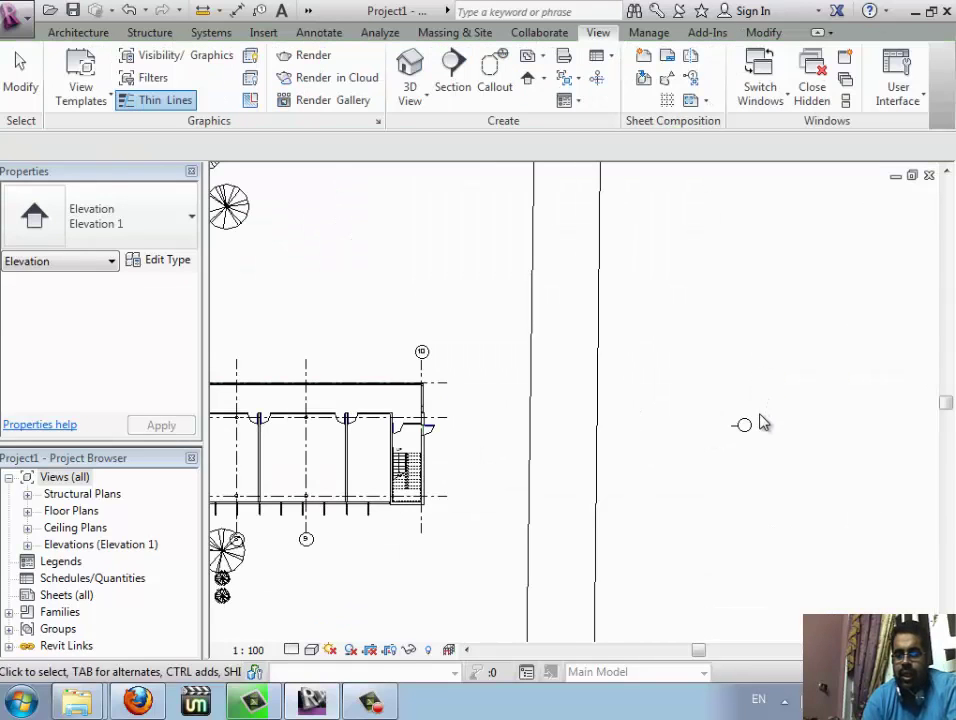
pyautogui.click(742, 430)
pyautogui.rightClick(741, 428)
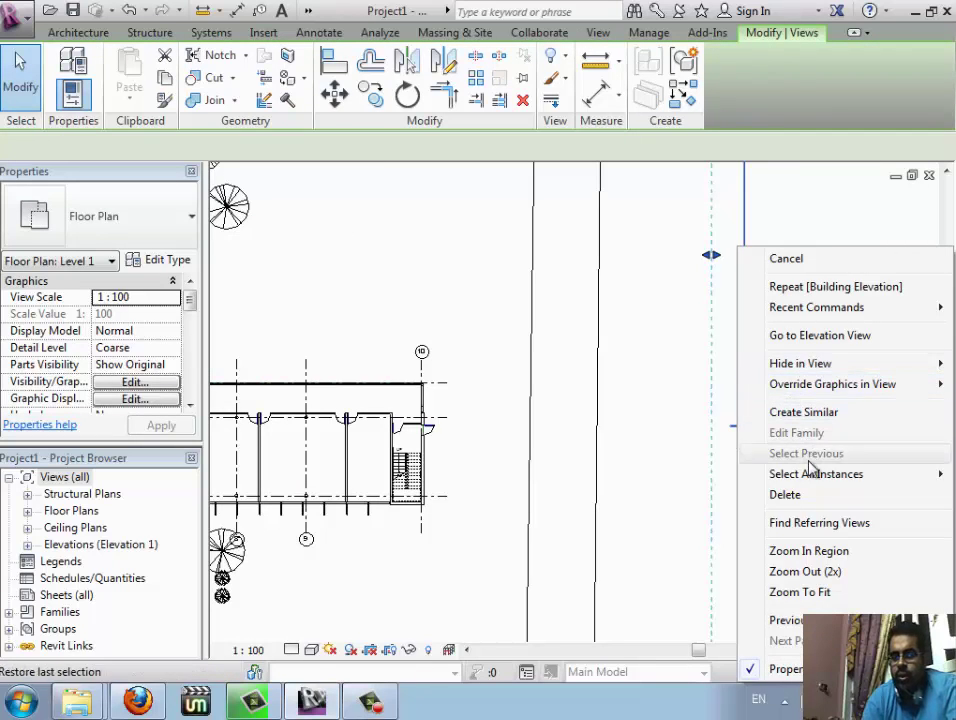
pyautogui.click(798, 337)
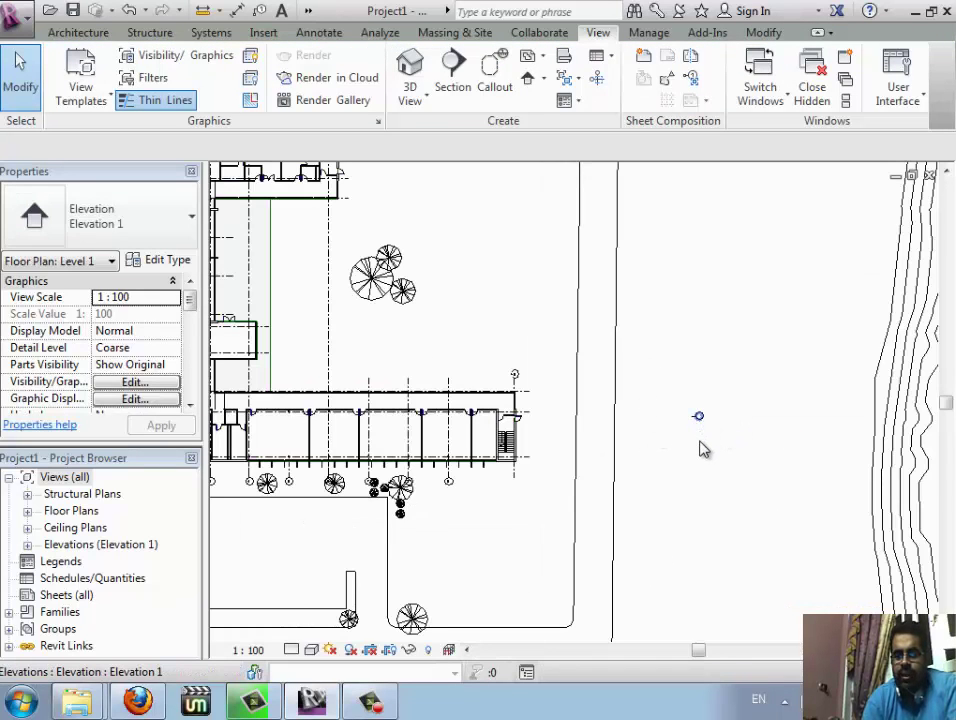
# Drag the elevation's view line to change how far the elevation view reaches.
pyautogui.click(697, 416)
pyautogui.click(710, 459)
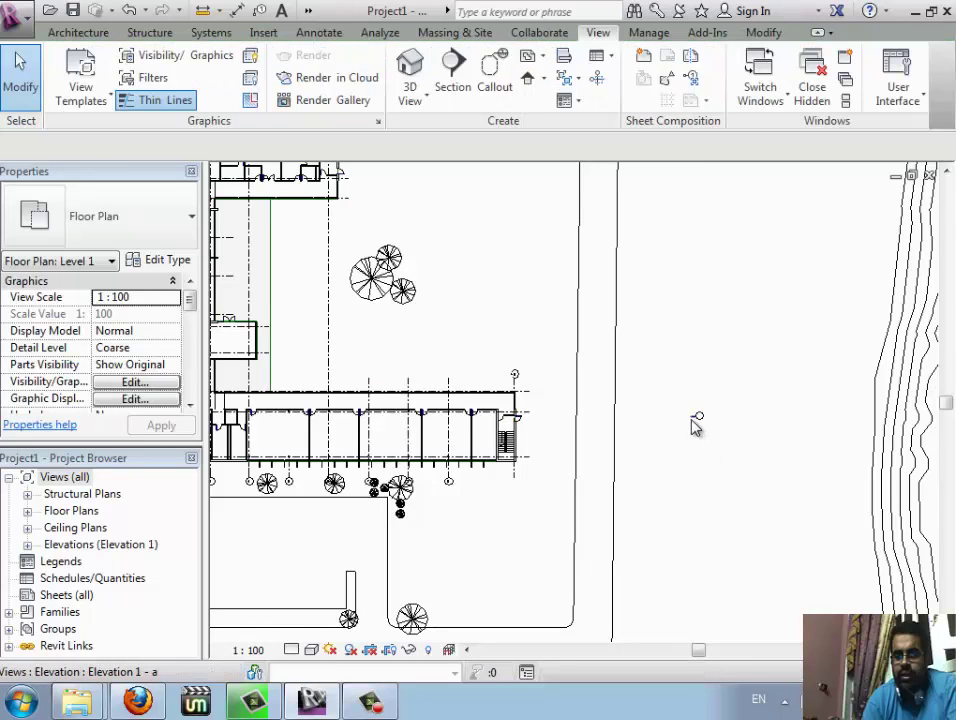
pyautogui.click(686, 420)
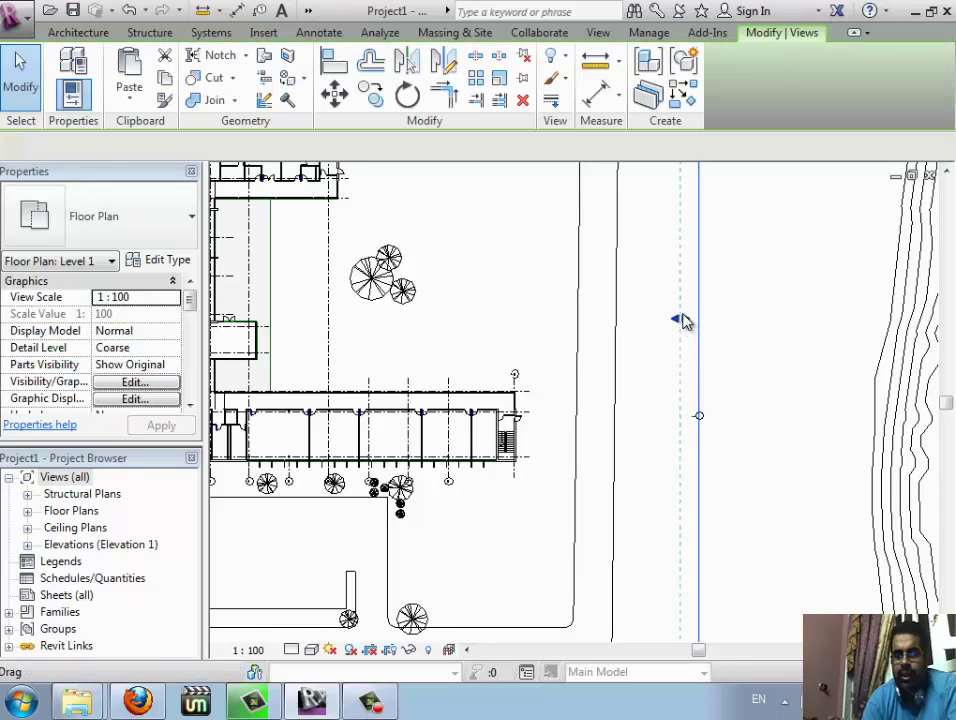
pyautogui.moveTo(681, 318); pyautogui.dragTo(218, 352)
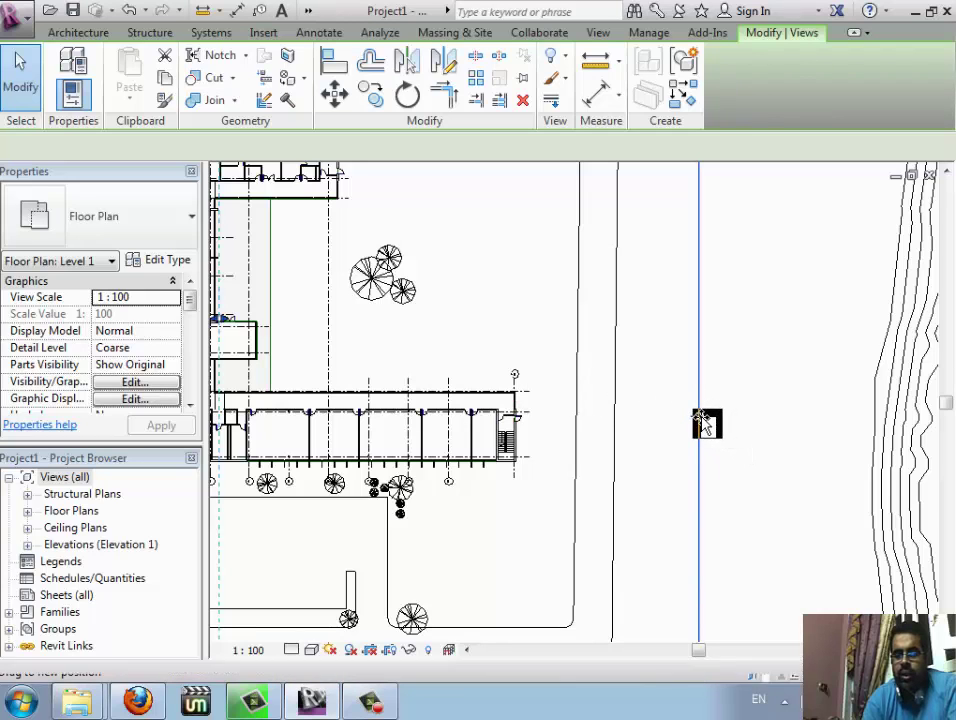
pyautogui.click(700, 423)
pyautogui.rightClick(698, 420)
pyautogui.moveTo(761, 98)
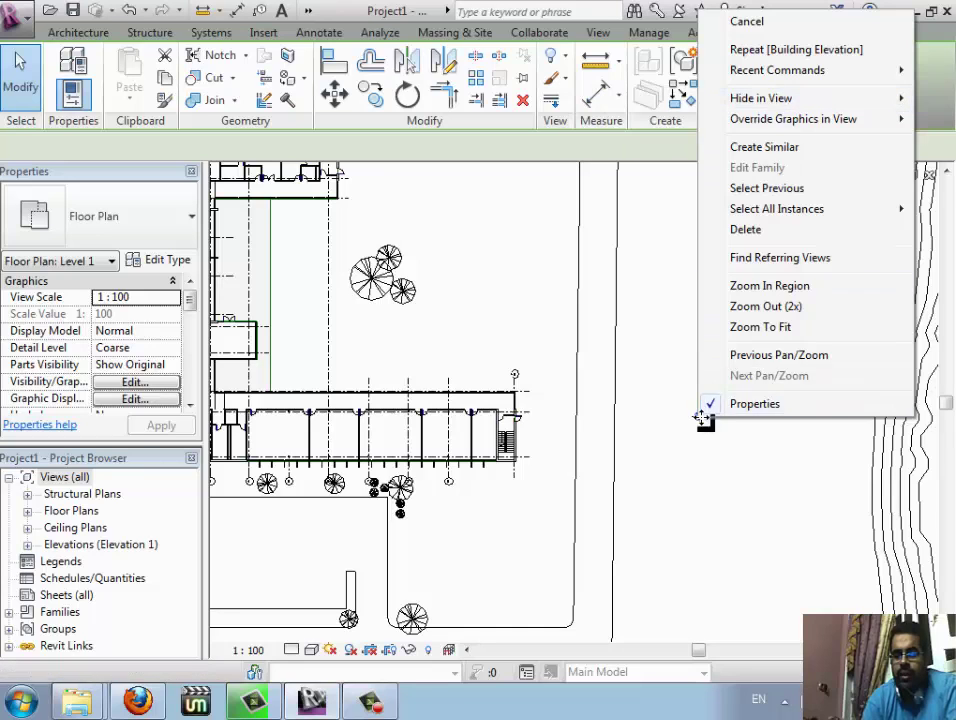
pyautogui.click(699, 421)
pyautogui.press('Escape')
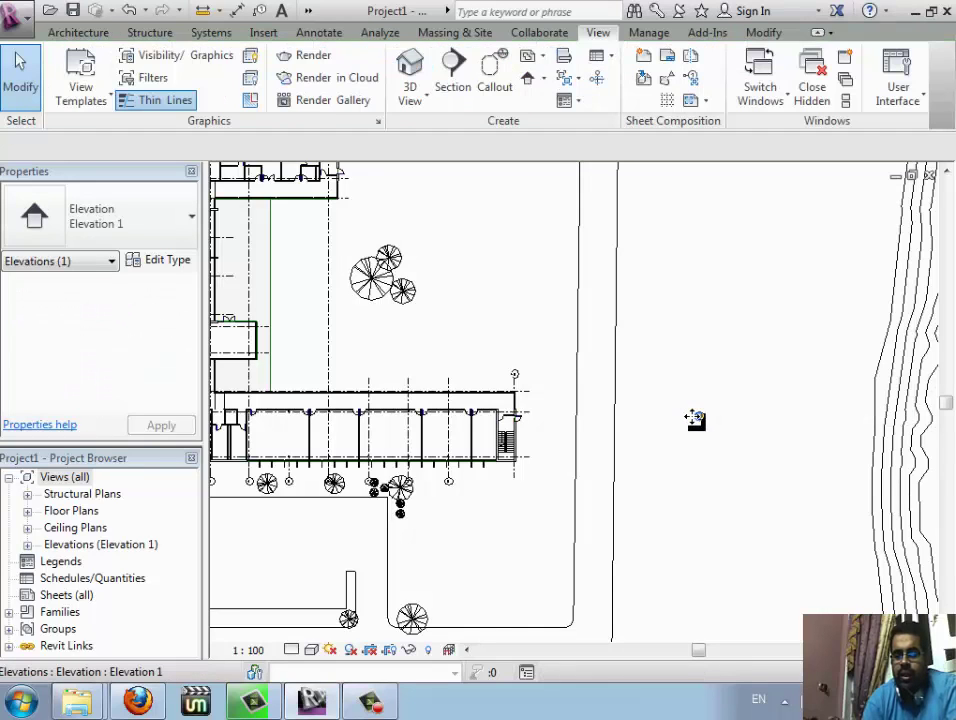
# Open the Elevation 1 view from the elevation marker's right-click menu.
pyautogui.scroll(3, 705, 420)
pyautogui.scroll(2, 700, 418)
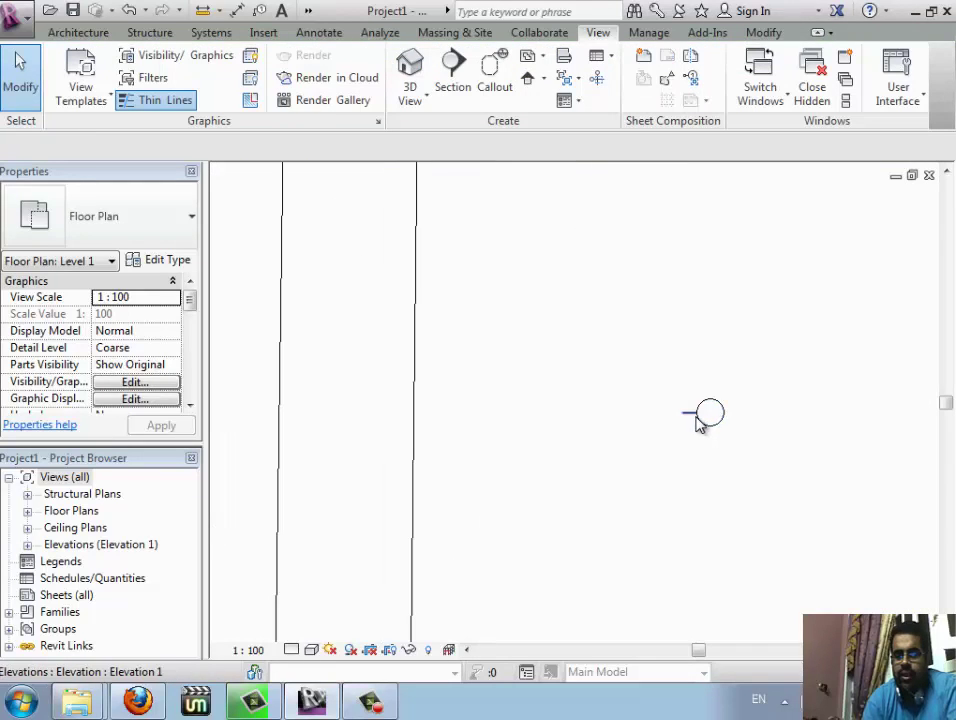
pyautogui.click(690, 422)
pyautogui.rightClick(688, 422)
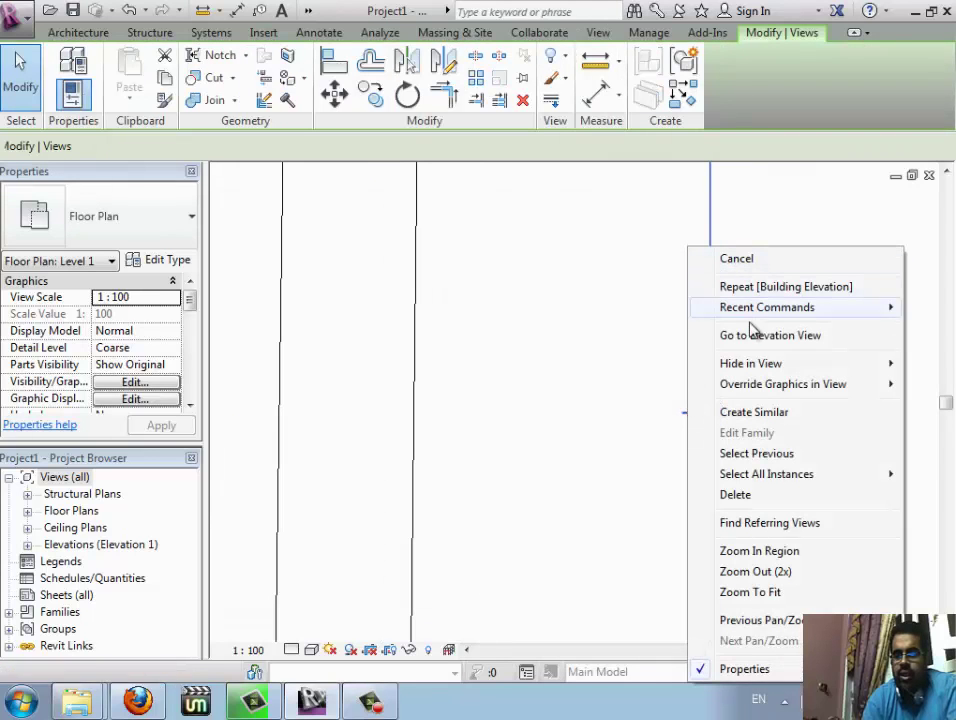
pyautogui.click(750, 340)
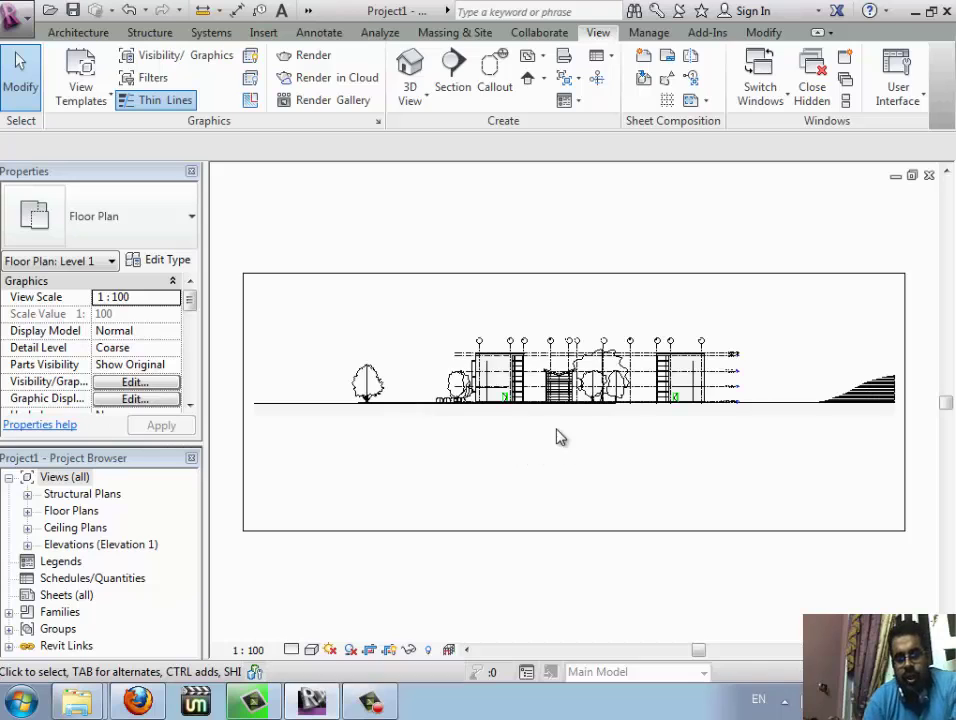
pyautogui.scroll(5, 735, 373)
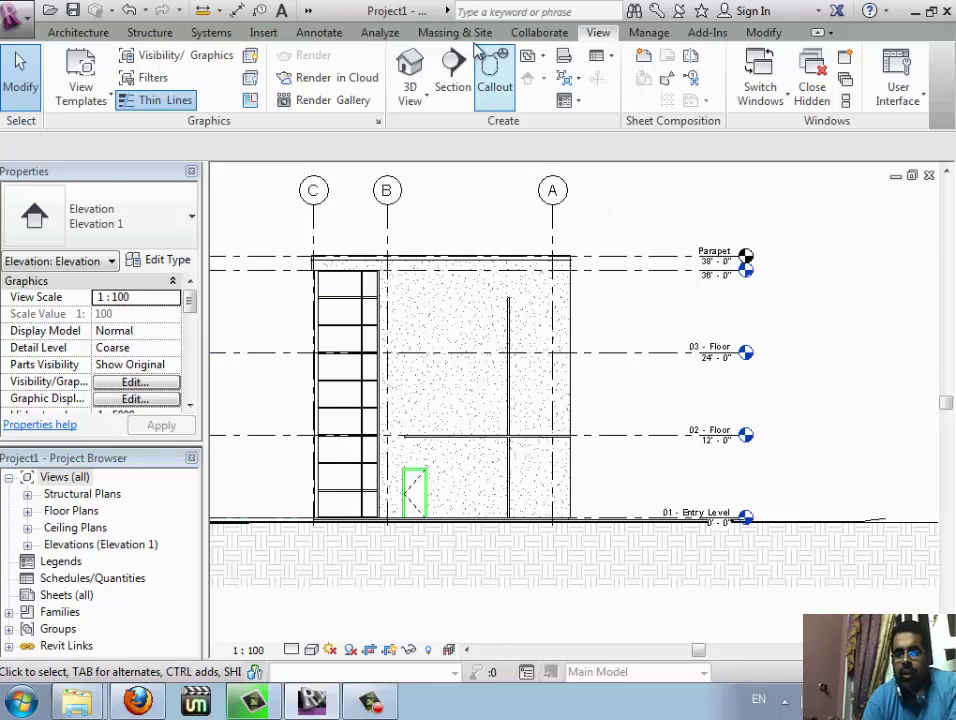
pyautogui.click(603, 56)
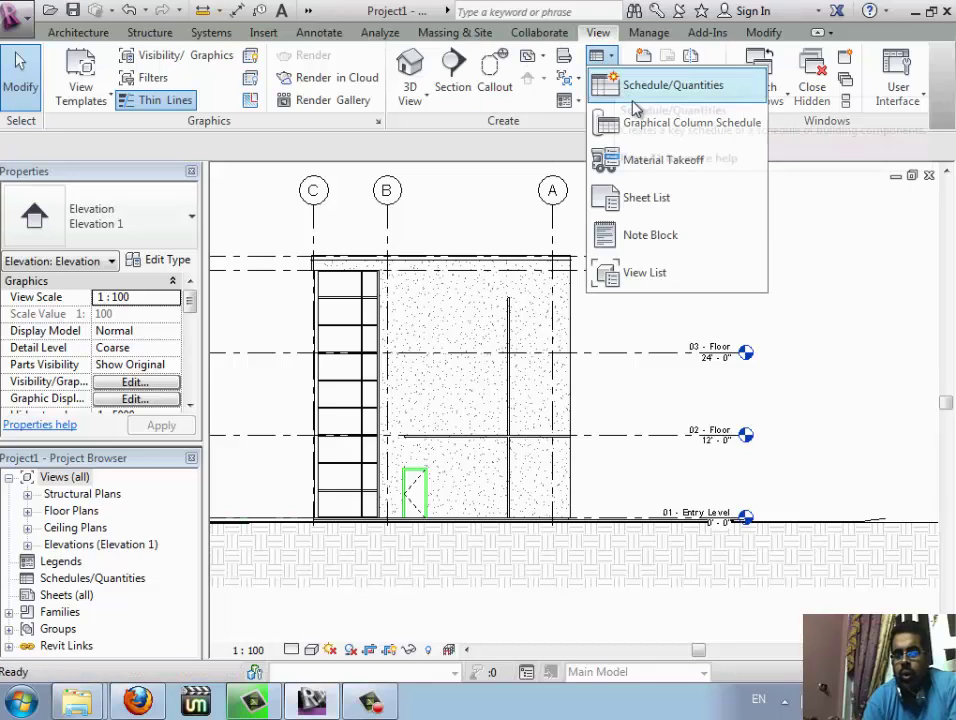
pyautogui.click(567, 62)
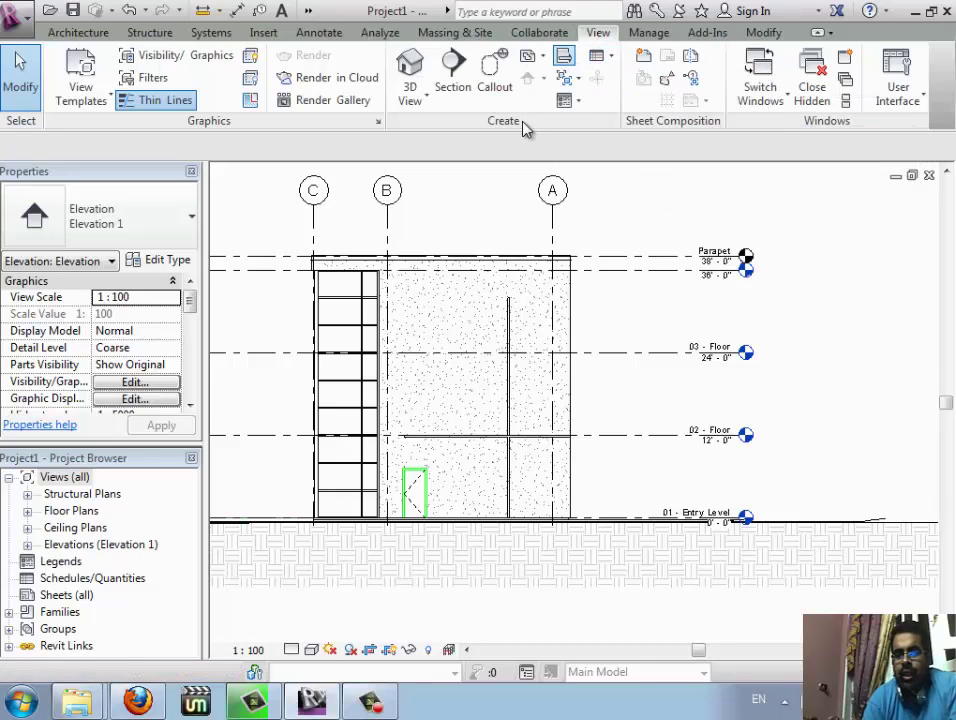
pyautogui.click(533, 56)
pyautogui.press('Return')
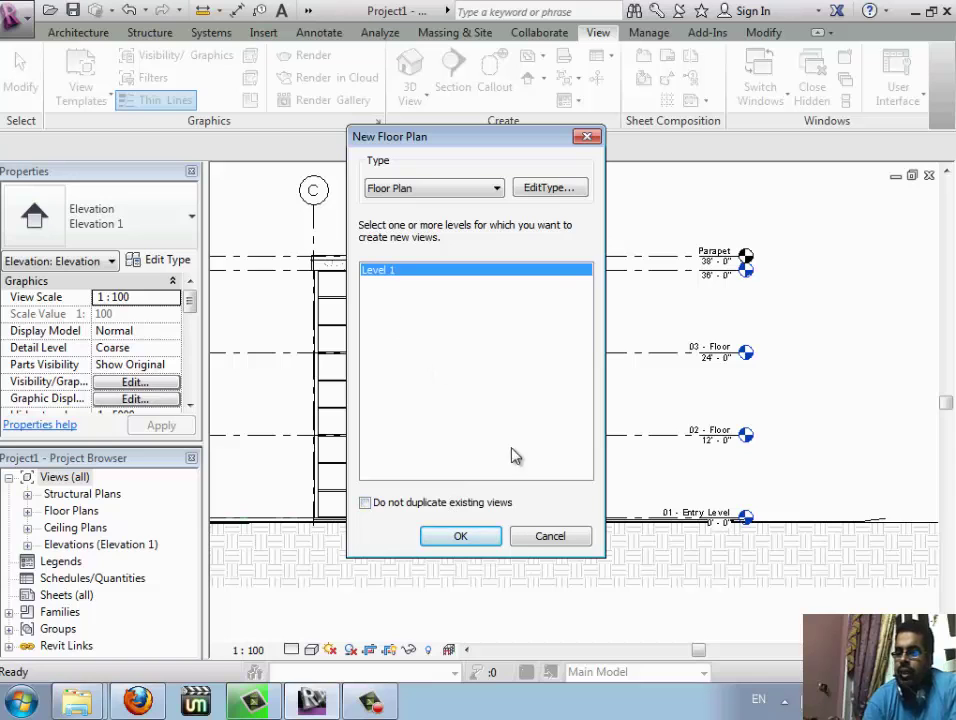
pyautogui.click(548, 537)
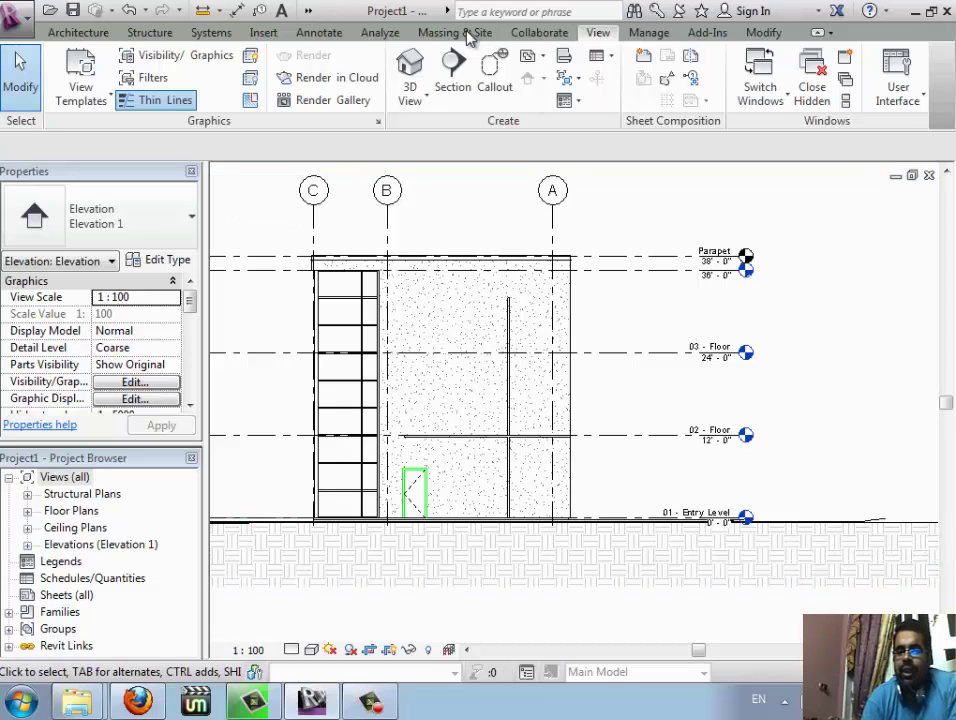
# Start a Copy/Monitor session on the linked architectural model and begin copying.
pyautogui.click(539, 32)
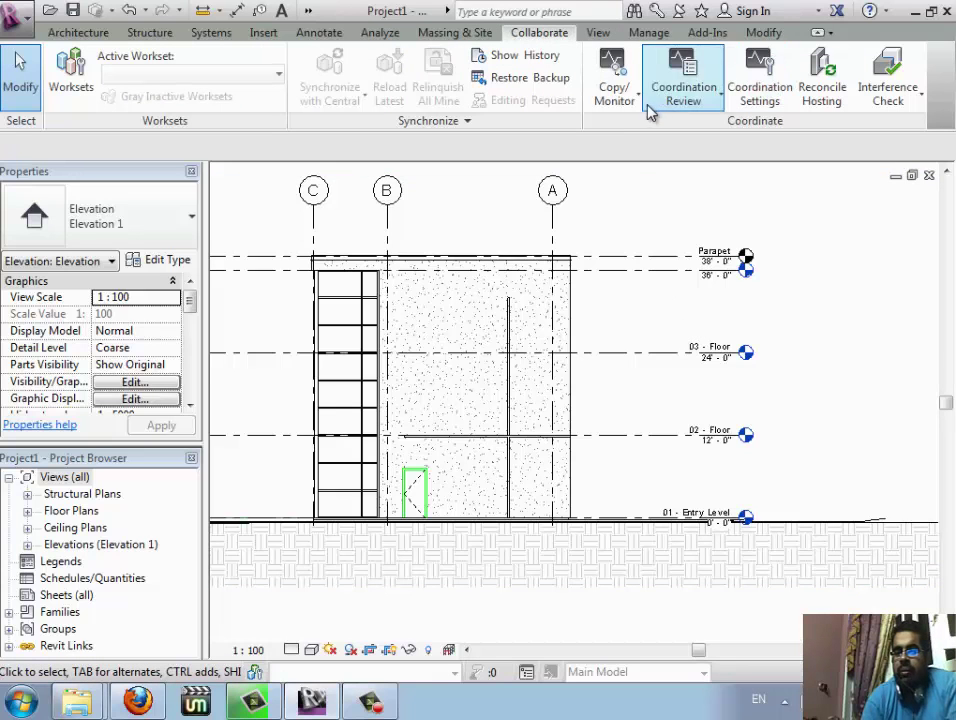
pyautogui.click(627, 105)
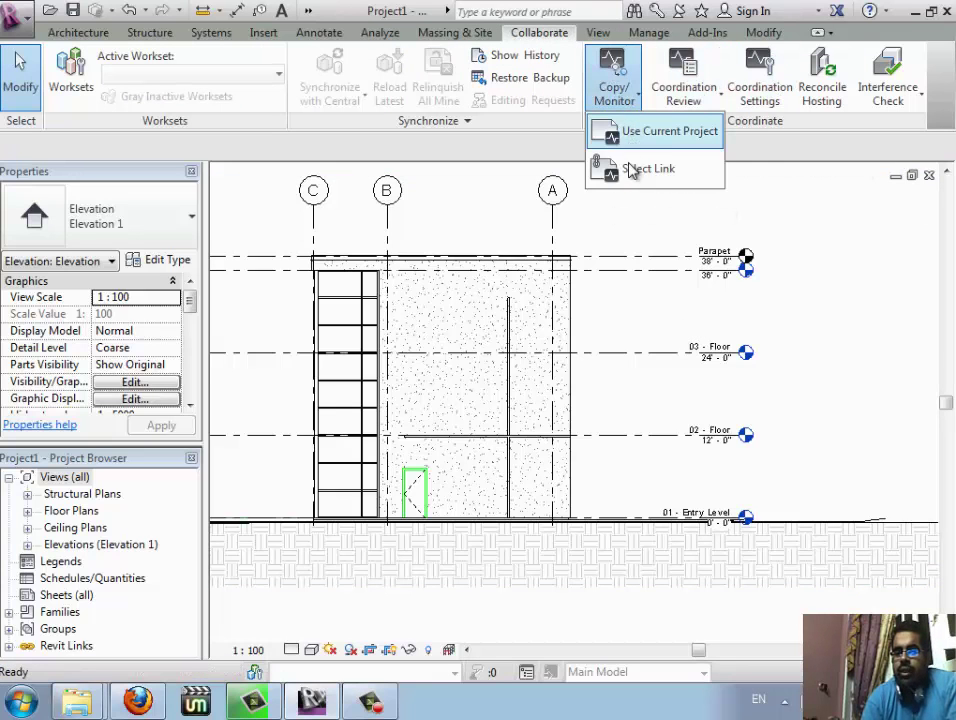
pyautogui.click(640, 169)
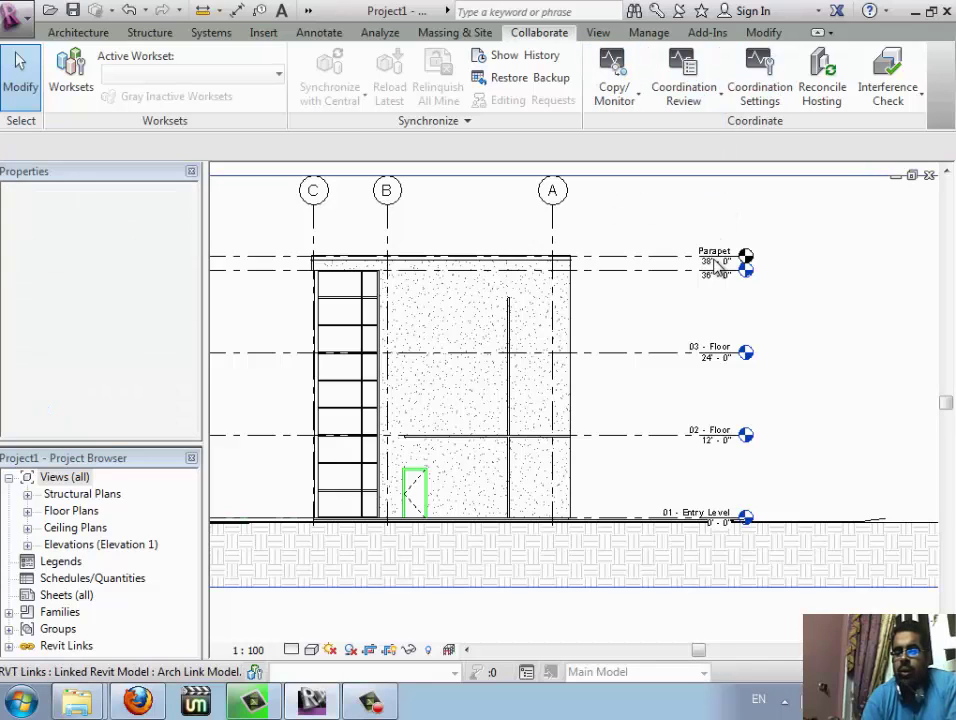
pyautogui.click(797, 324)
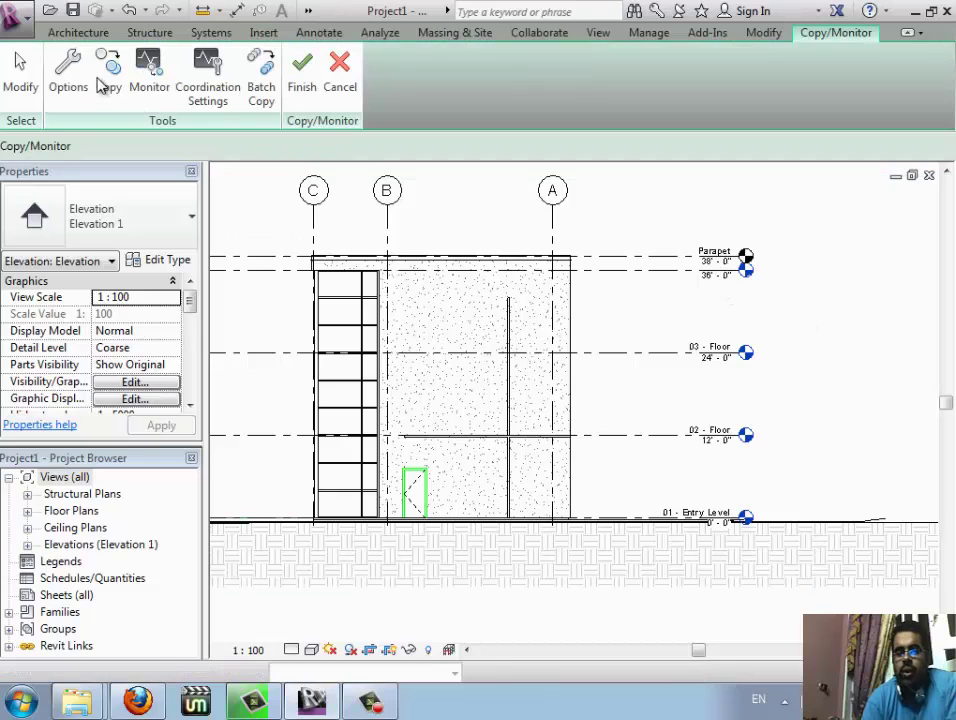
pyautogui.click(106, 75)
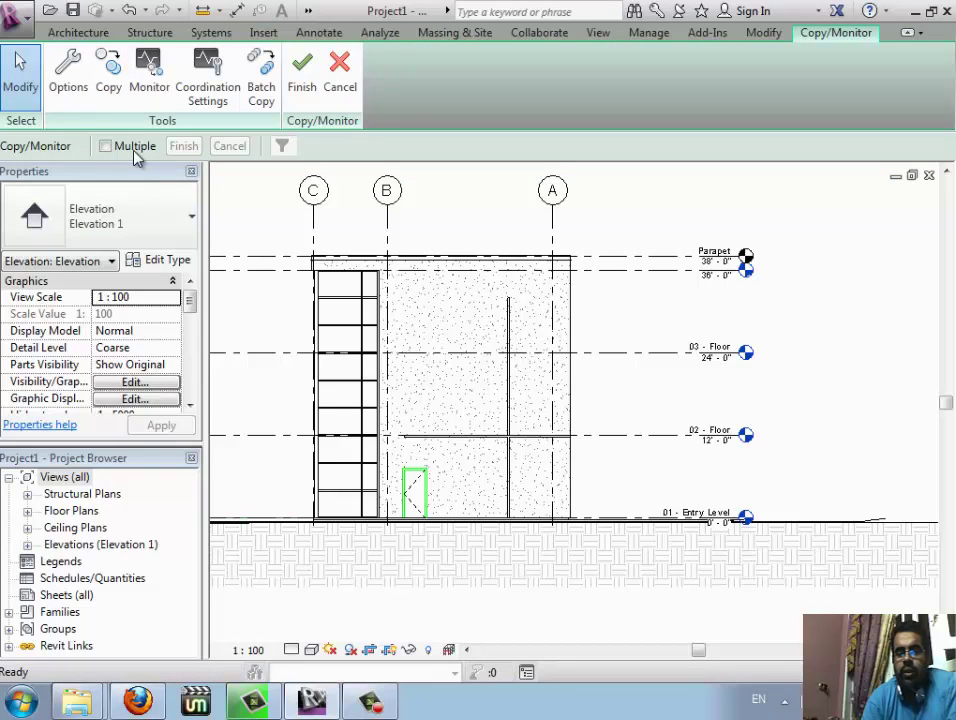
# Copy the linked levels from 02 - Floor up to Parapet and the roof using Multiple selection.
pyautogui.click(134, 150)
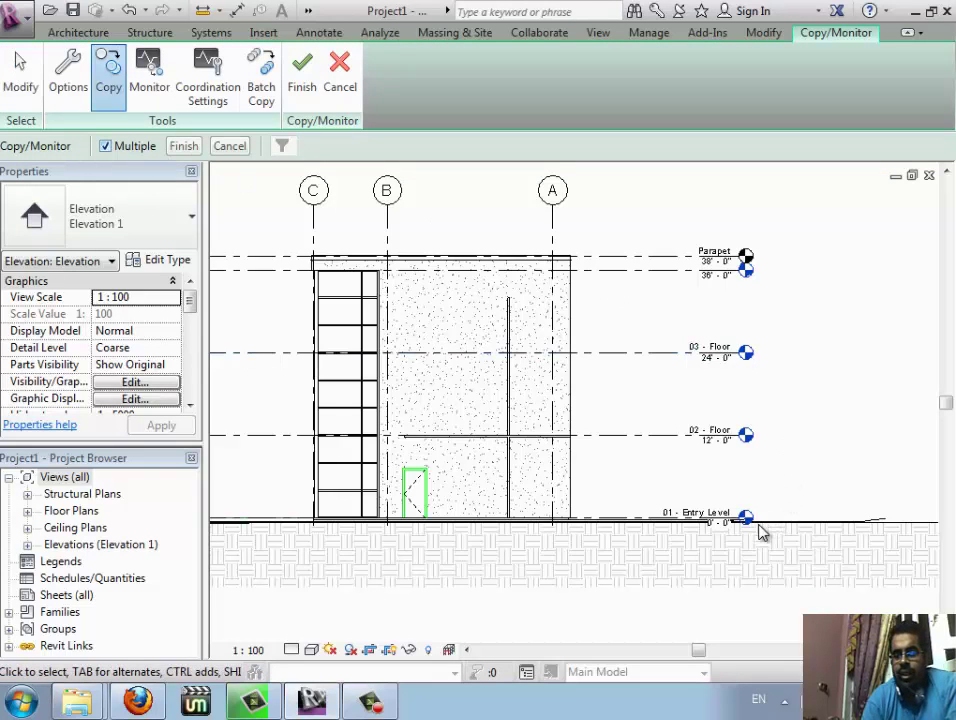
pyautogui.click(704, 437)
pyautogui.click(714, 268)
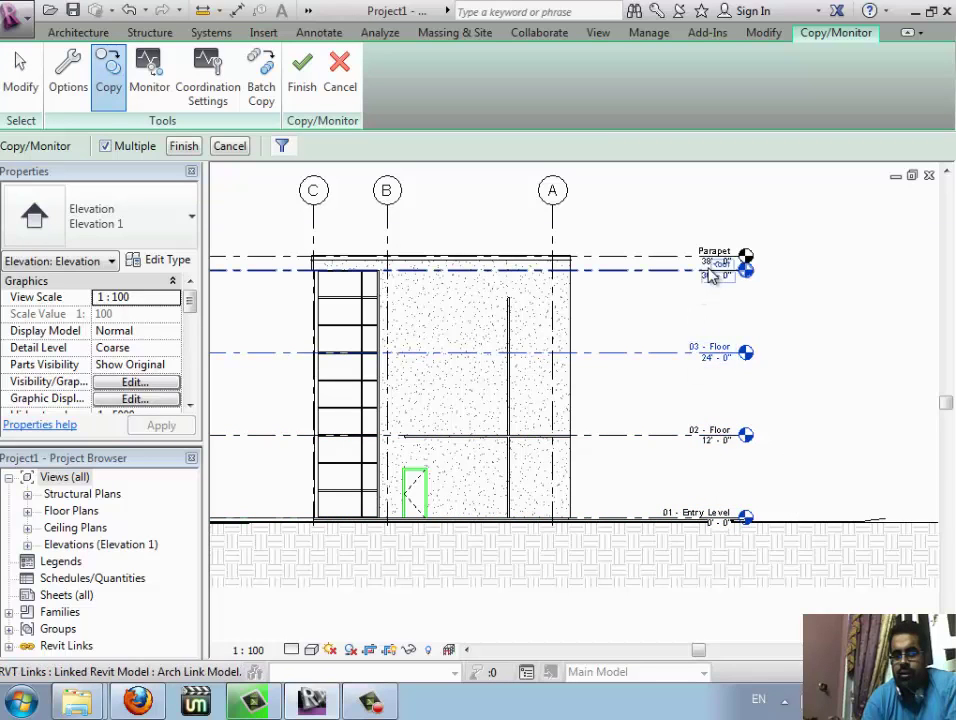
pyautogui.press('super')
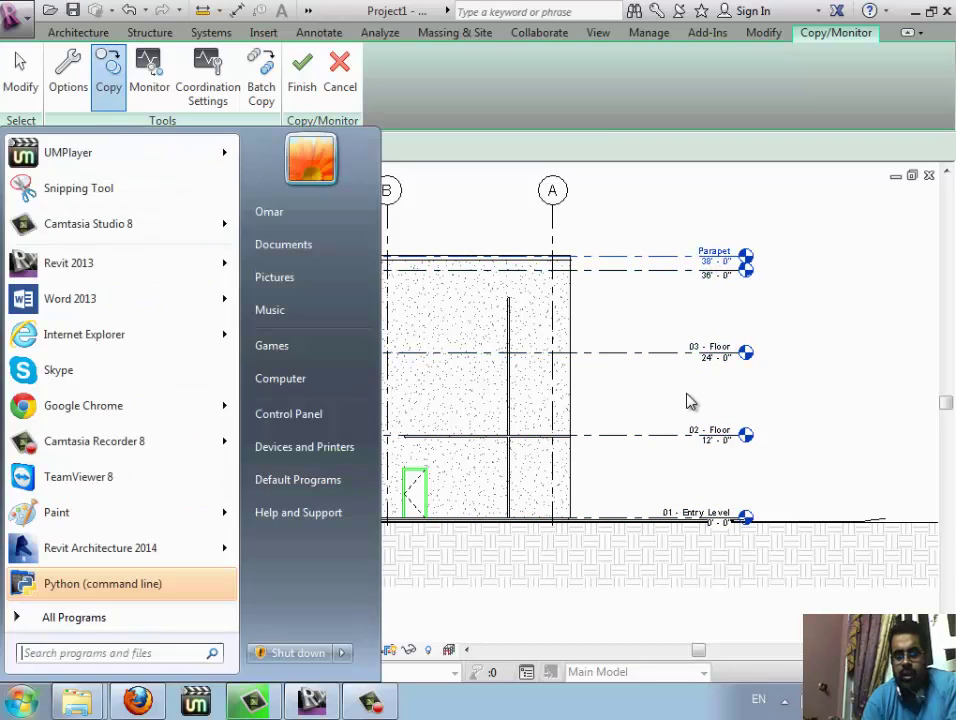
pyautogui.click(688, 131)
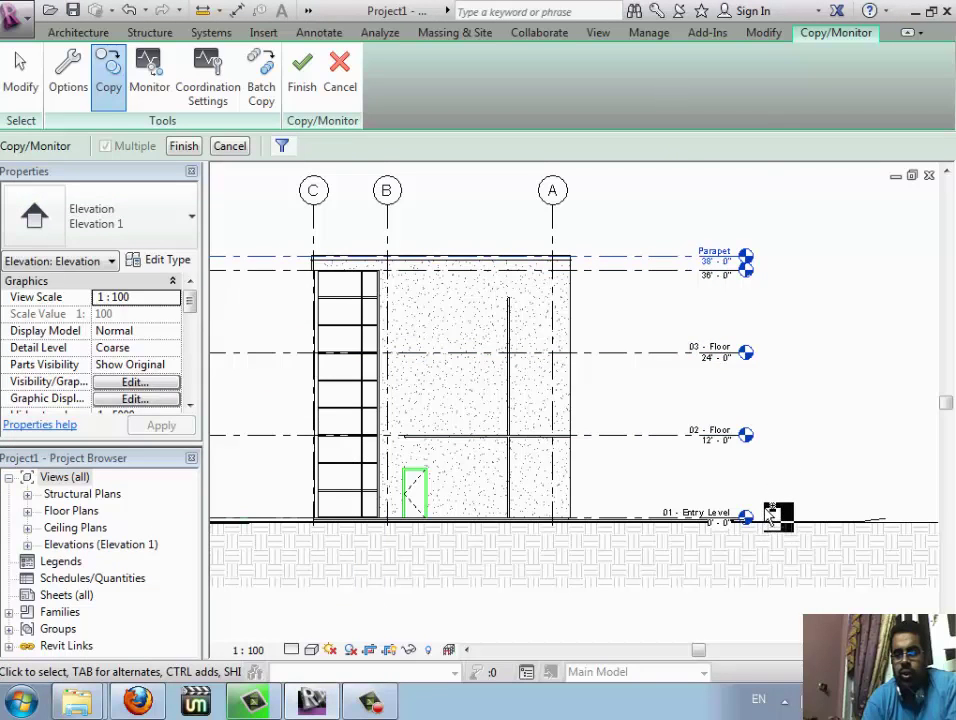
pyautogui.moveTo(762, 578); pyautogui.dragTo(674, 237)
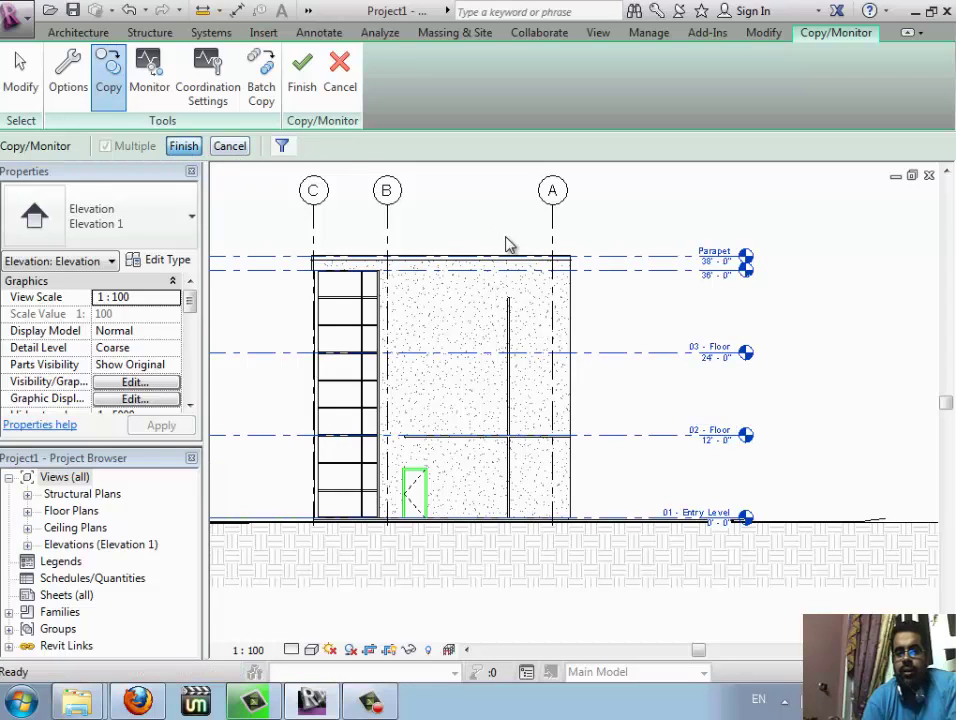
pyautogui.click(302, 75)
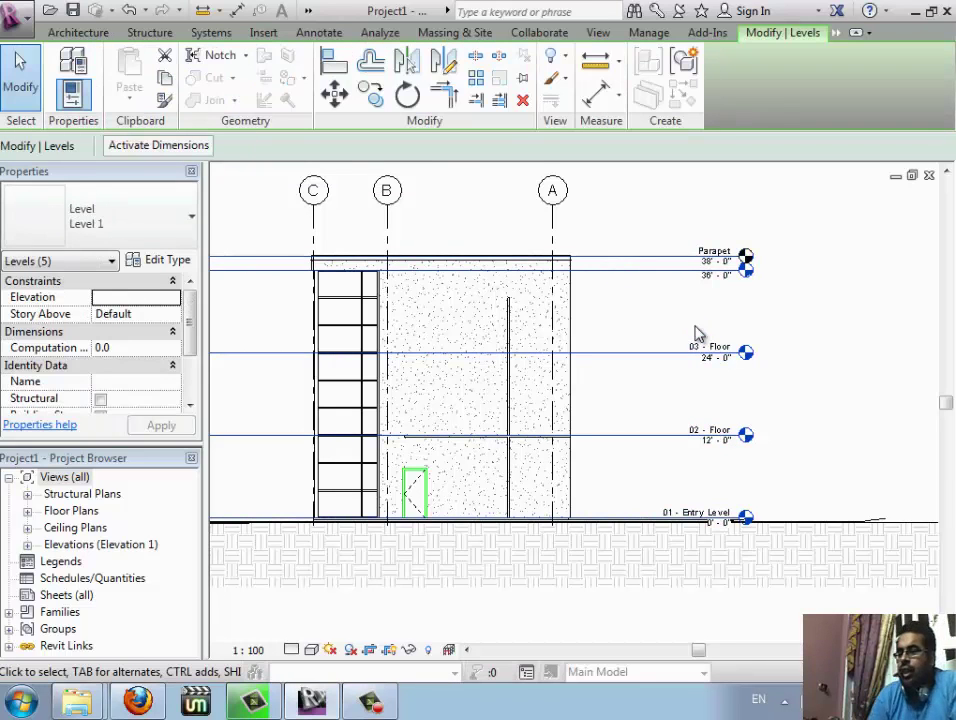
# Finish the Copy/Monitor session so the five levels stay monitored.
pyautogui.click(860, 35)
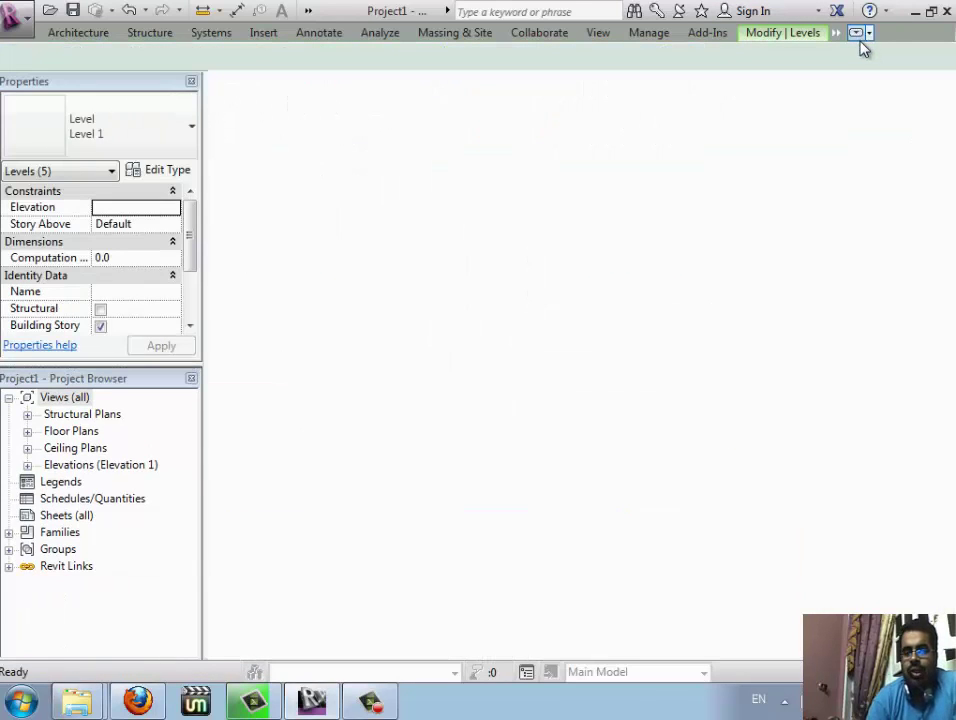
pyautogui.click(858, 33)
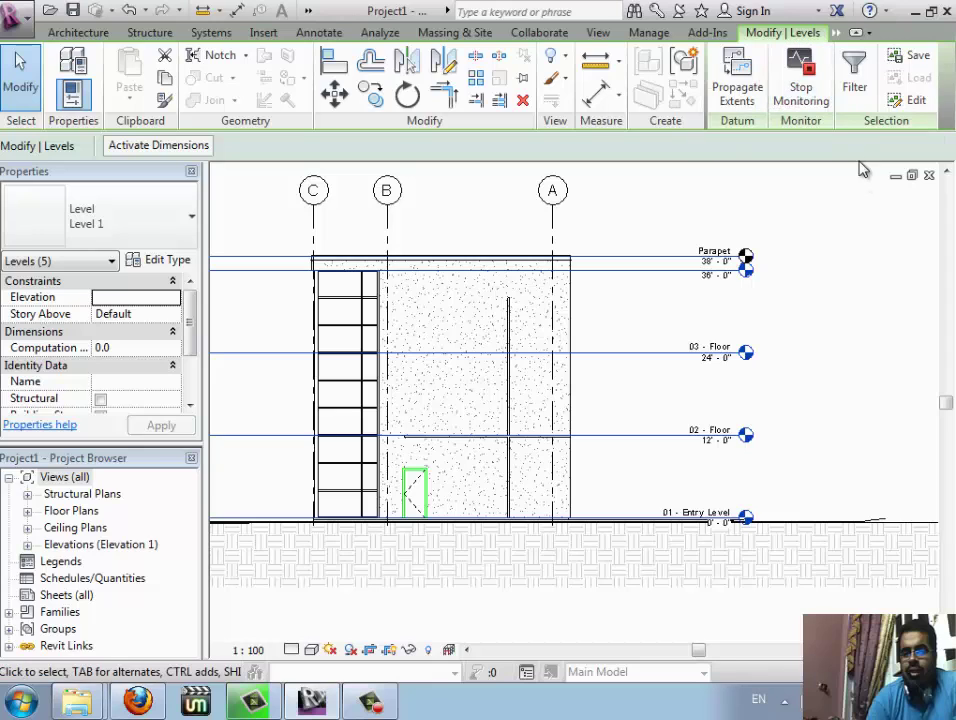
pyautogui.click(834, 335)
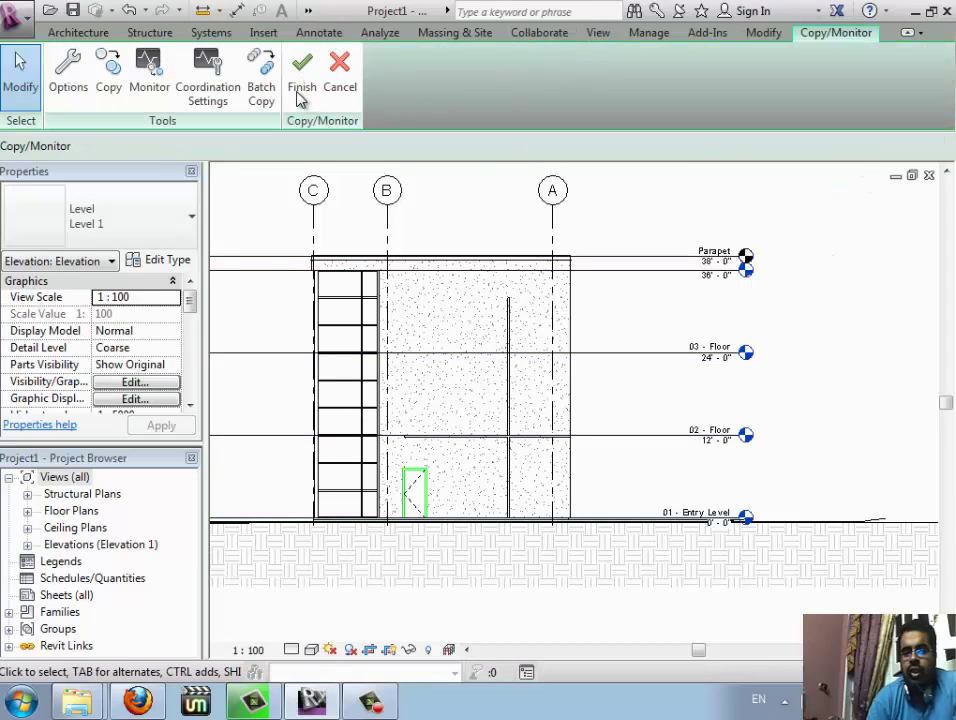
pyautogui.click(305, 85)
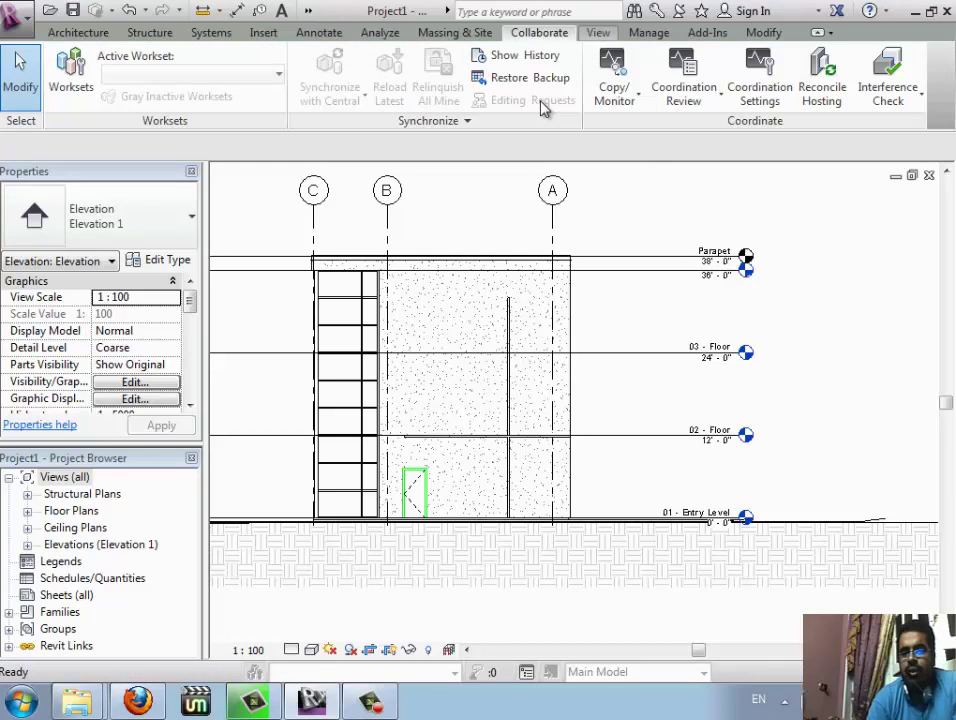
# Create floor plans for all listed levels, 01 - Entry Level through Roof, in the New Floor Plan dialog.
pyautogui.click(598, 32)
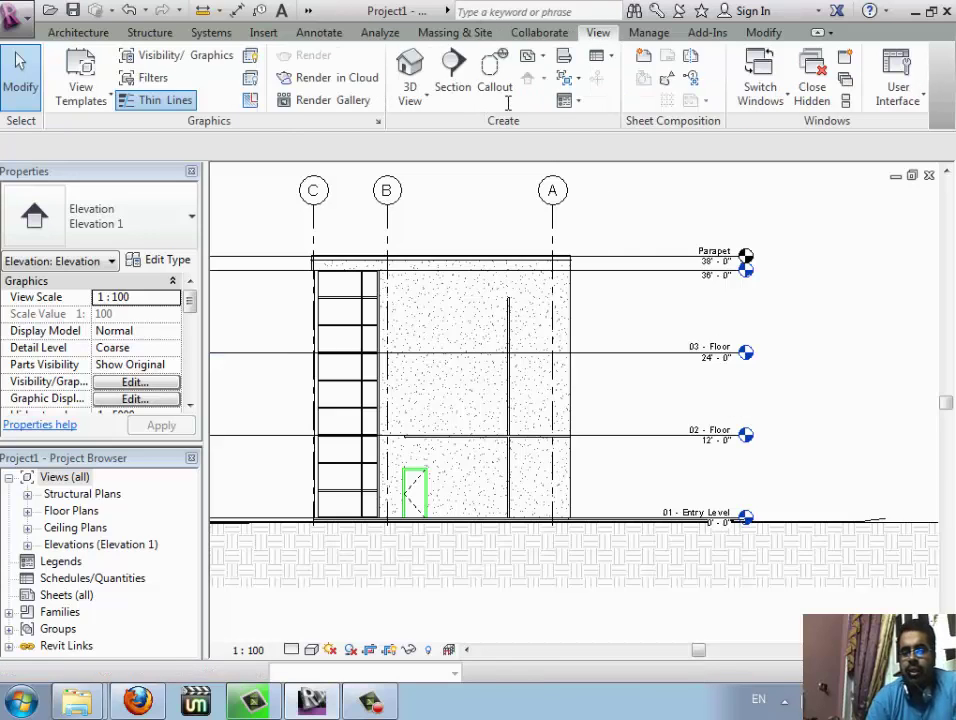
pyautogui.click(531, 57)
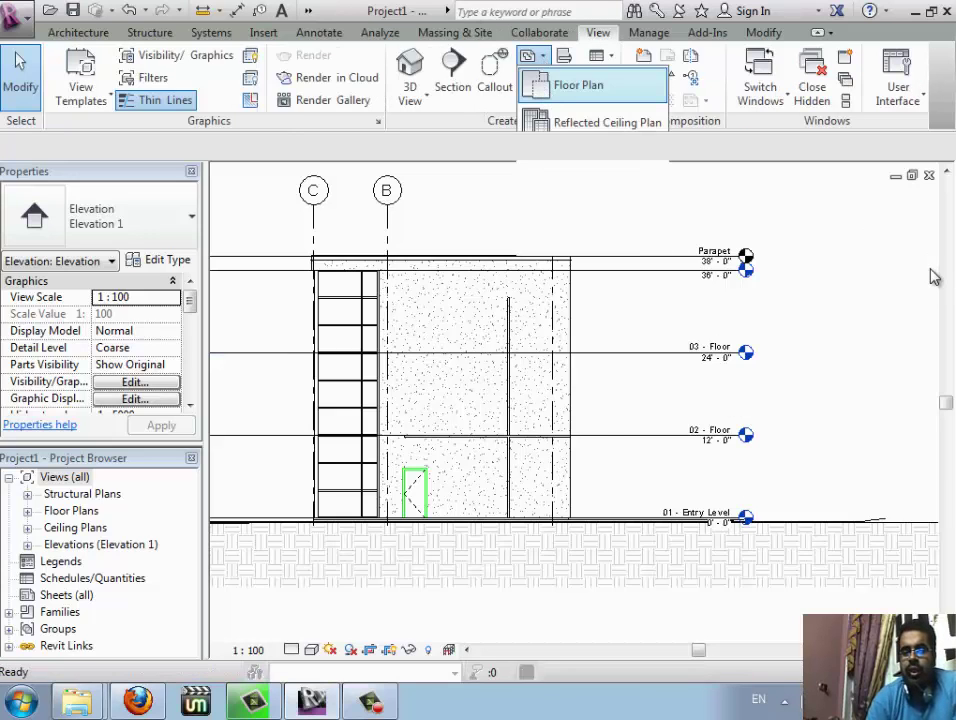
pyautogui.press('Return')
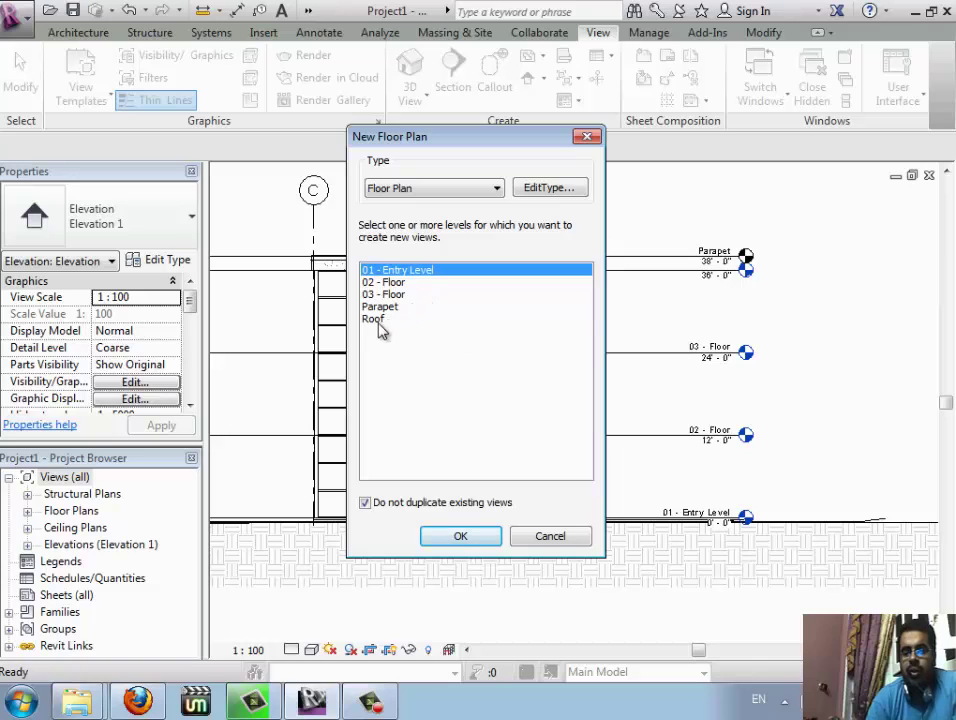
pyautogui.keyDown('shift'); pyautogui.click(378, 322); pyautogui.keyUp('shift')
pyautogui.click(436, 538)
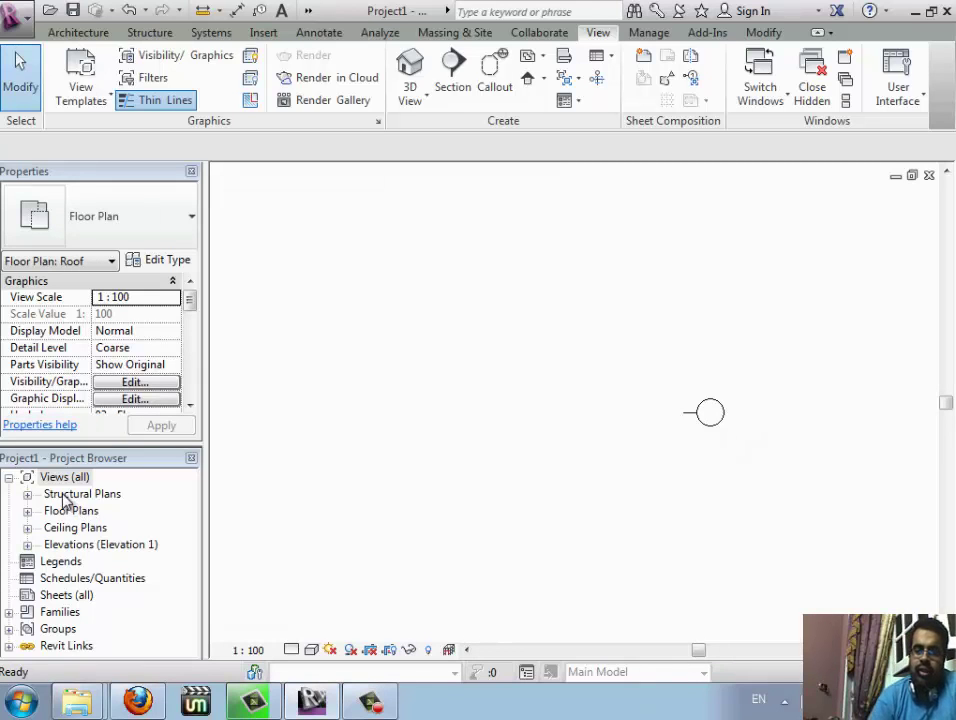
# Expand Floor Plans, check the 02 - Floor view, then select Views (all) to show its properties.
pyautogui.doubleClick(66, 512)
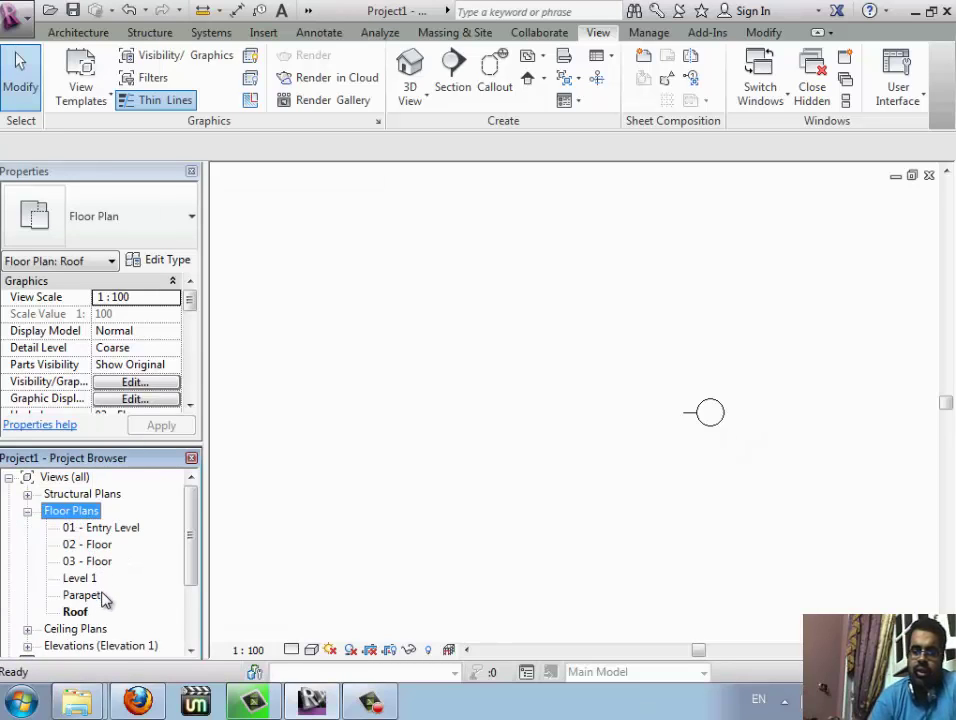
pyautogui.moveTo(192, 563)
pyautogui.mouseDown()
pyautogui.moveTo(185, 623)
pyautogui.moveTo(186, 548)
pyautogui.mouseUp()
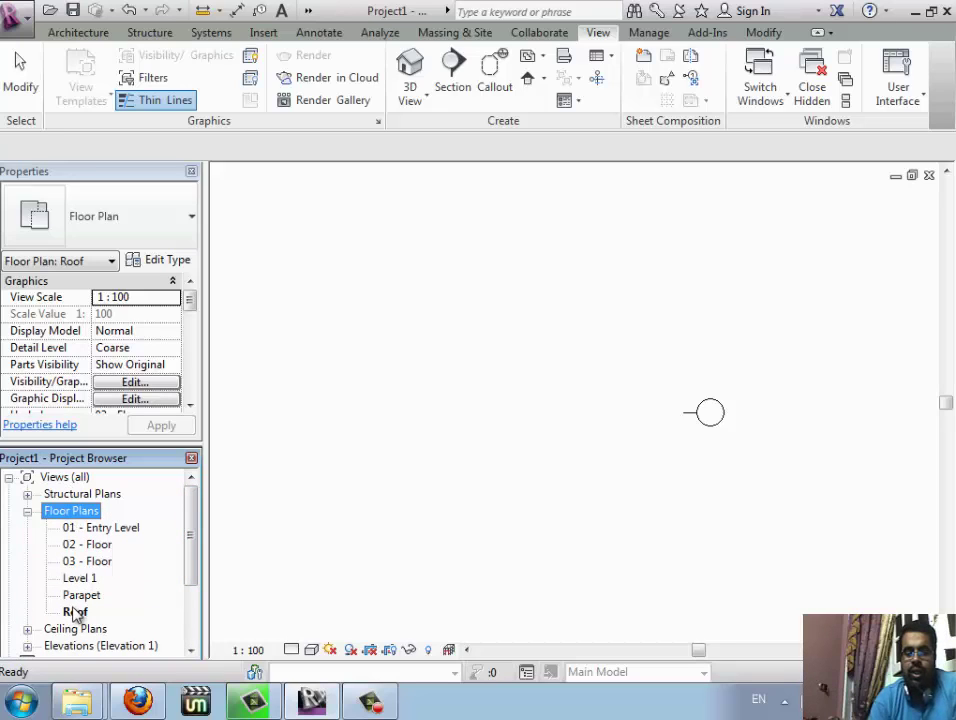
pyautogui.click(90, 544)
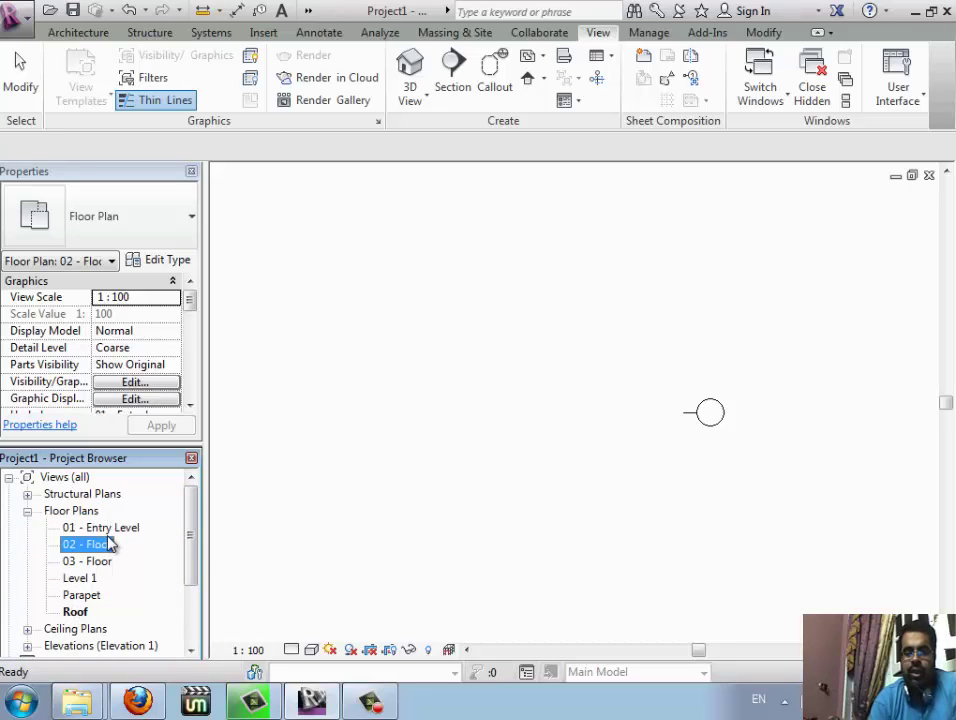
pyautogui.moveTo(192, 300); pyautogui.dragTo(197, 337)
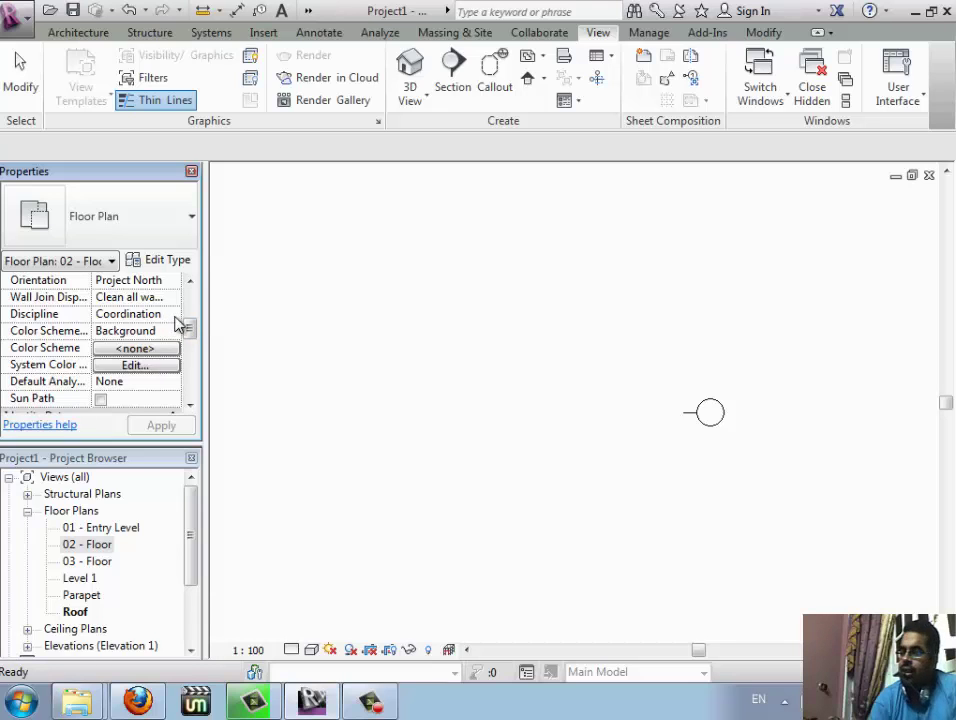
pyautogui.click(87, 544)
pyautogui.click(79, 479)
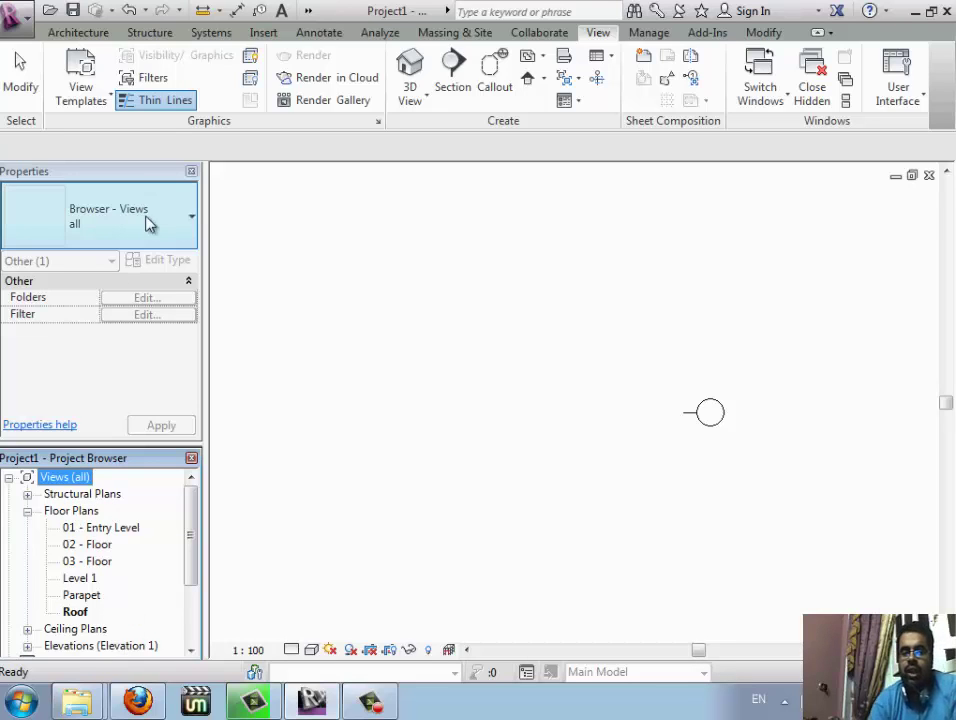
# Keep the 'all' browser organization and bring up the Views branch's type properties.
pyautogui.click(172, 228)
pyautogui.click(172, 228)
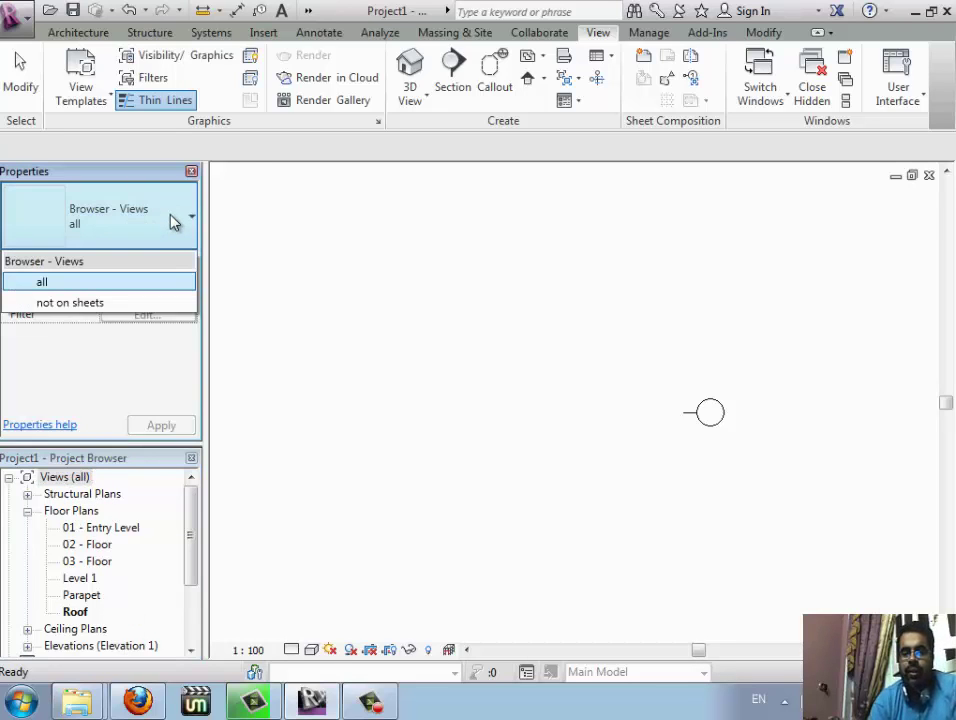
pyautogui.click(120, 282)
pyautogui.click(60, 477)
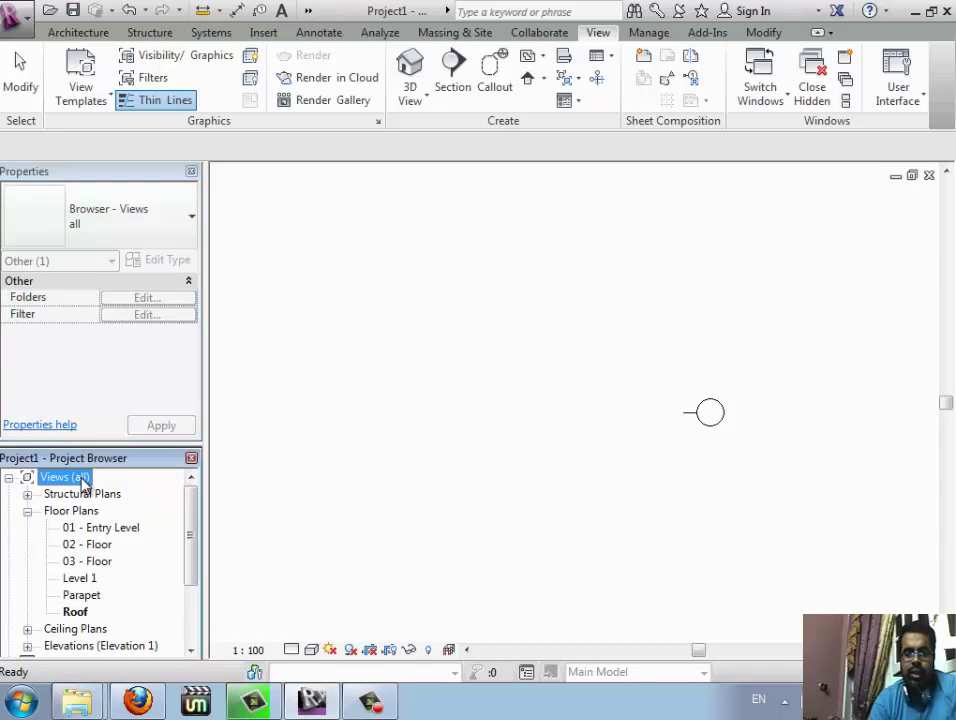
pyautogui.rightClick(82, 488)
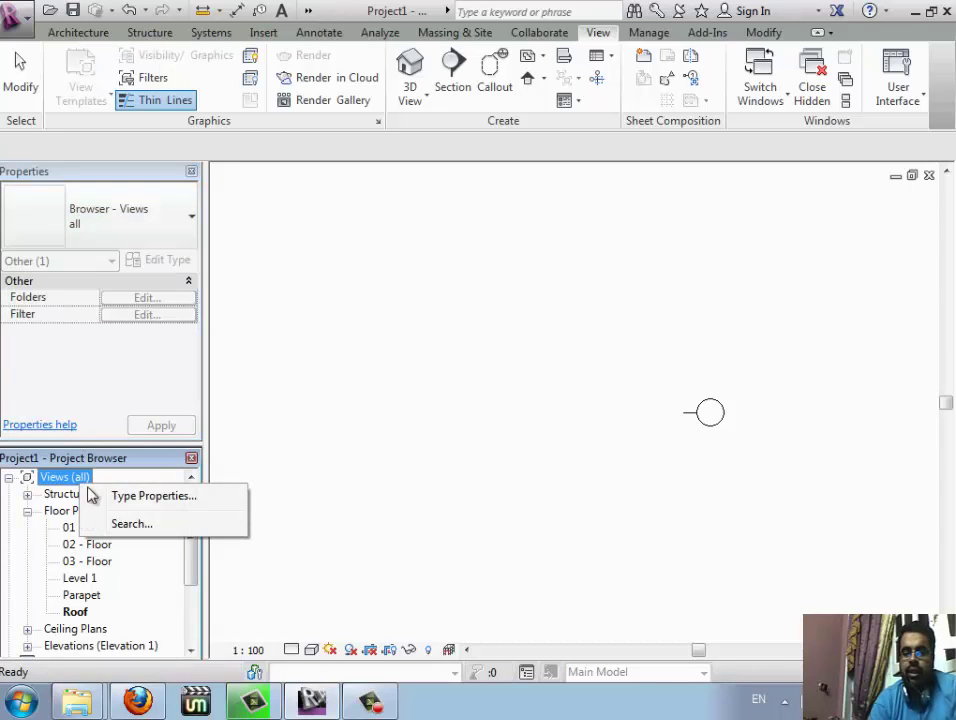
pyautogui.click(115, 497)
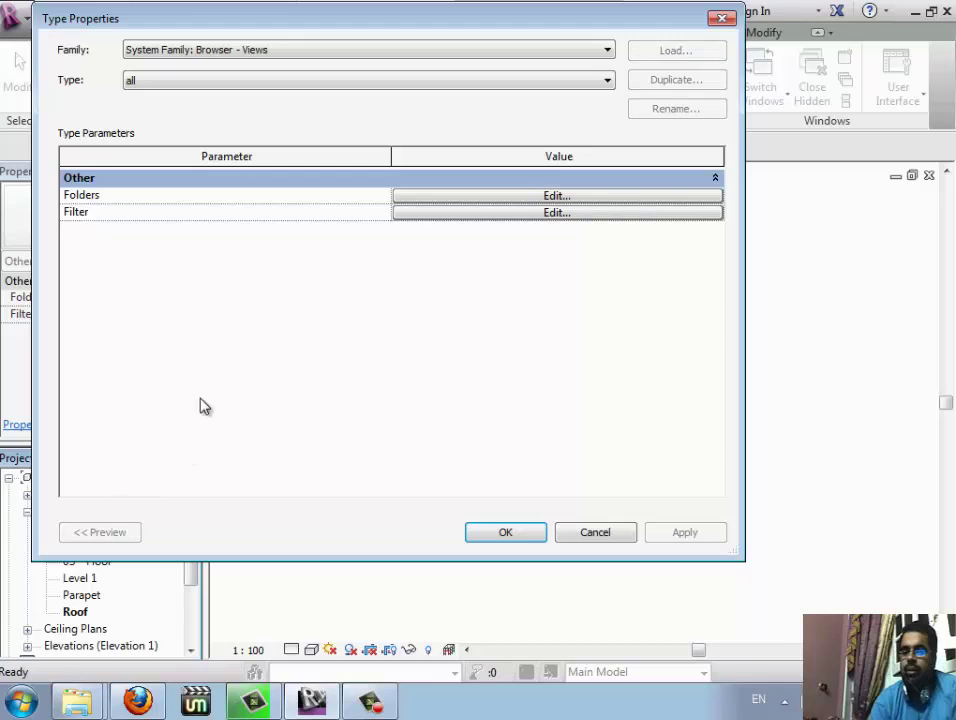
# Duplicate the Not on Sheets organization type as a new type named DISPLAIN.
pyautogui.click(552, 82)
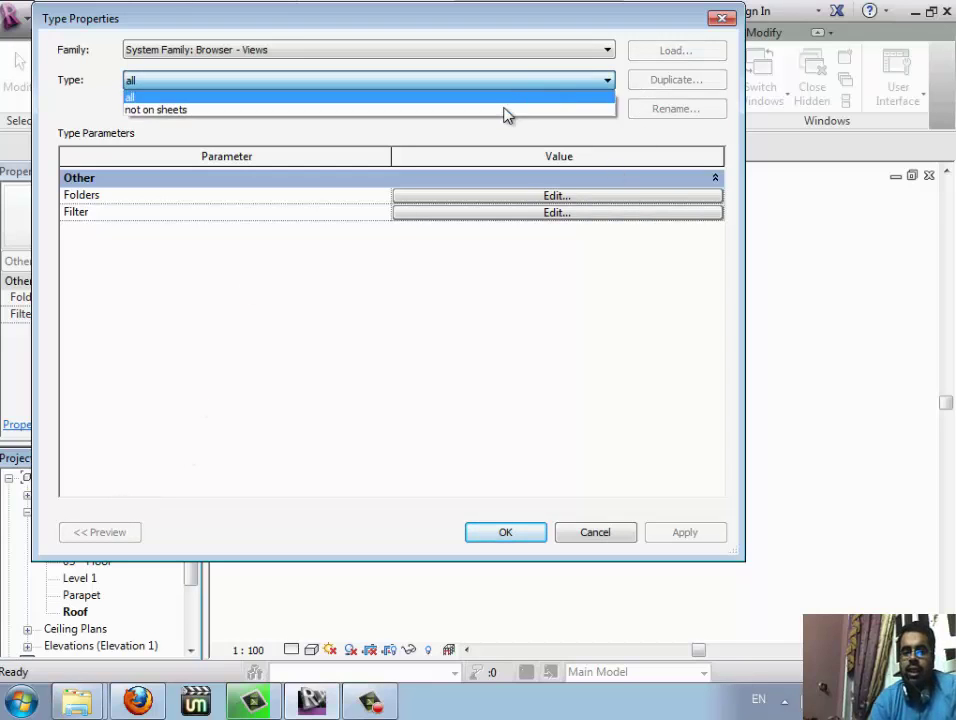
pyautogui.click(500, 105)
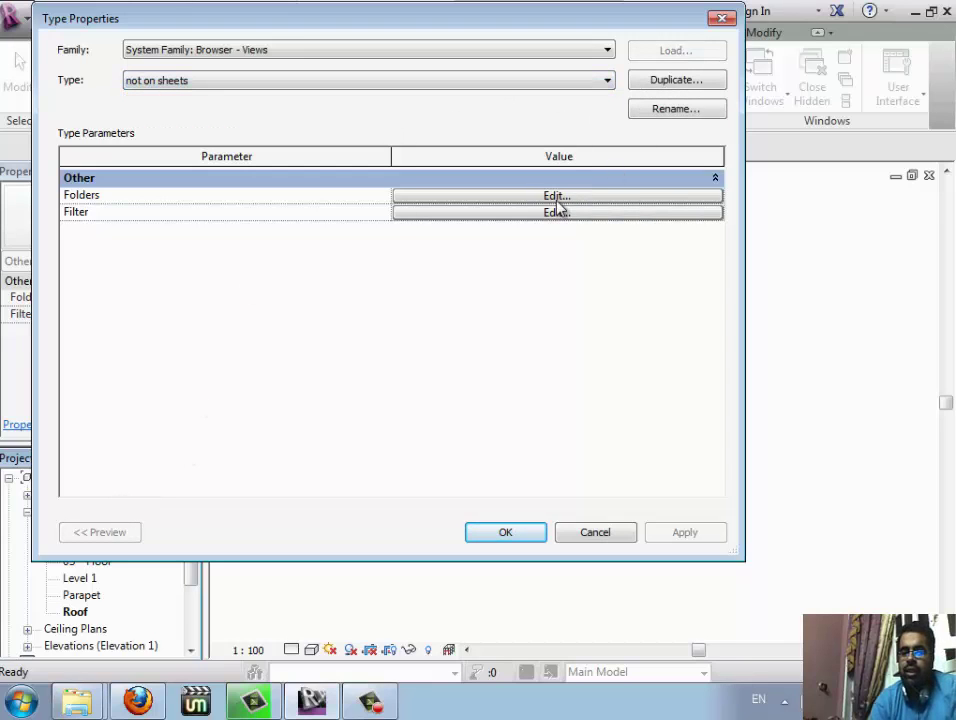
pyautogui.click(673, 82)
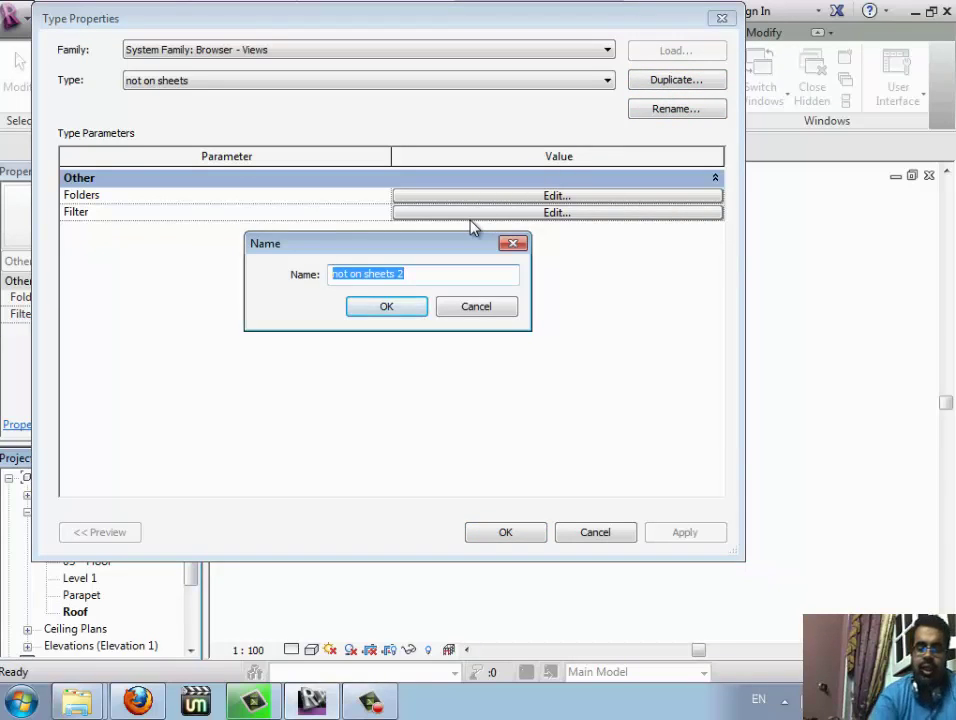
pyautogui.write('DIS')
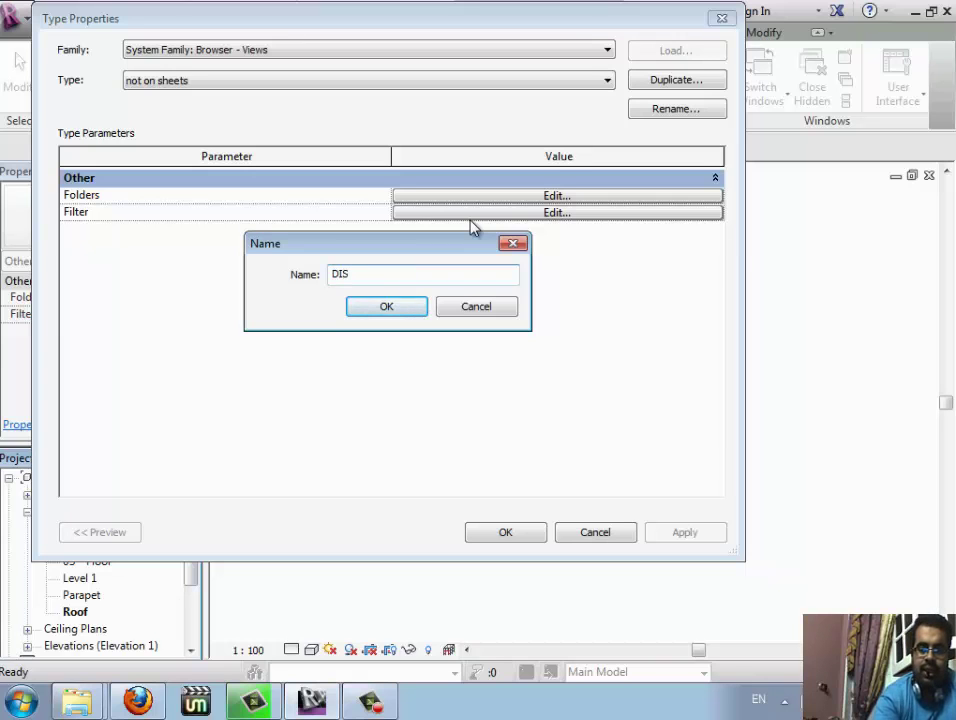
pyautogui.write('PLAIN')
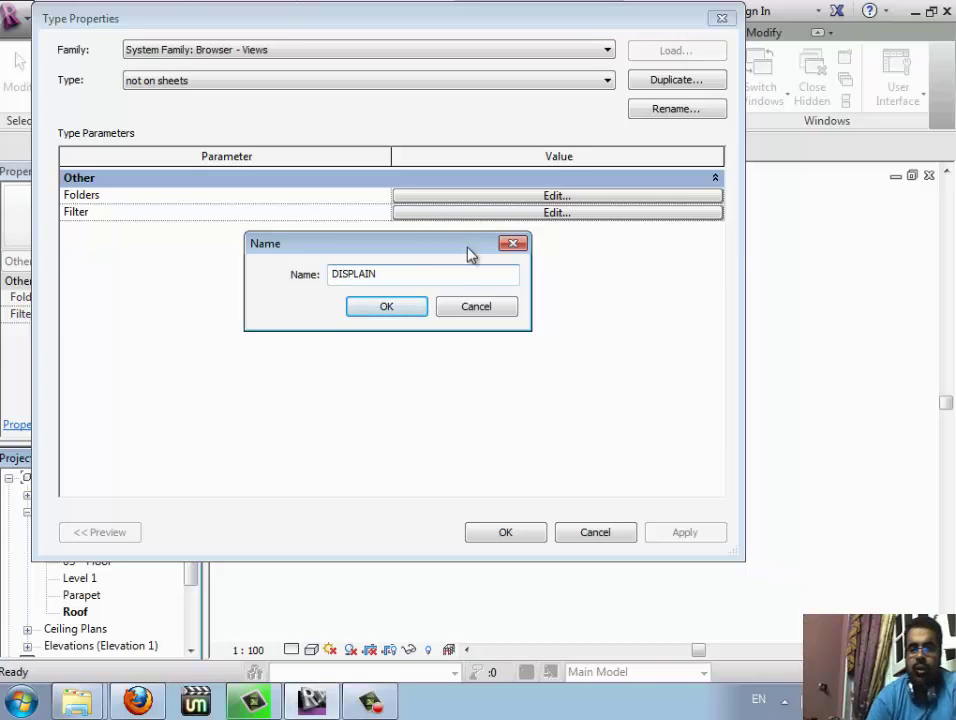
pyautogui.click(392, 308)
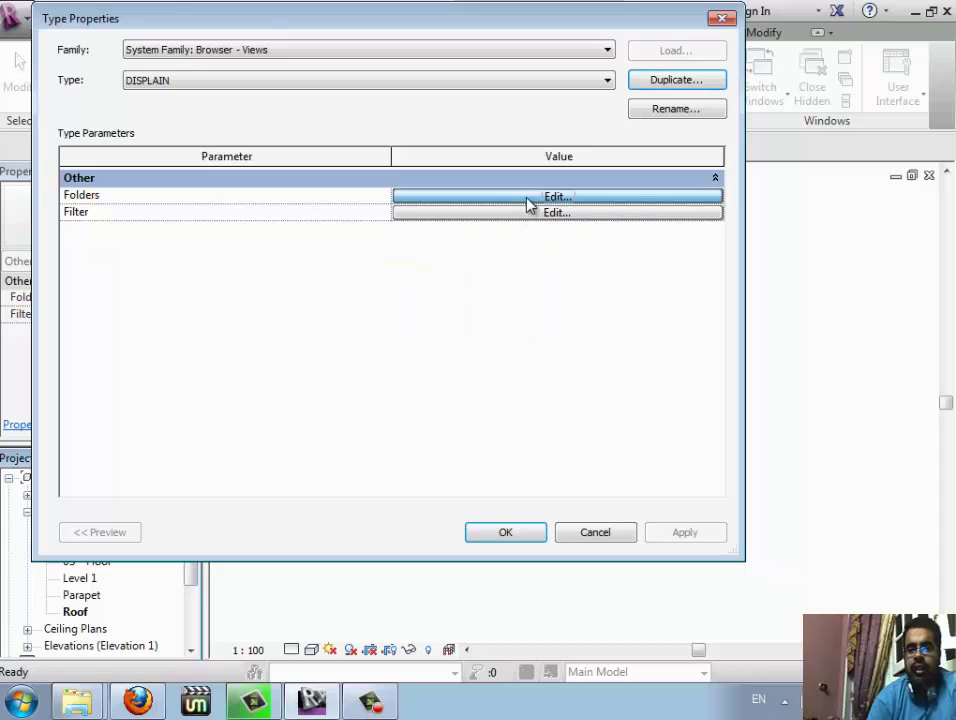
# Set DISPLAIN folders to group by Discipline, then by Type, and apply it.
pyautogui.click(527, 197)
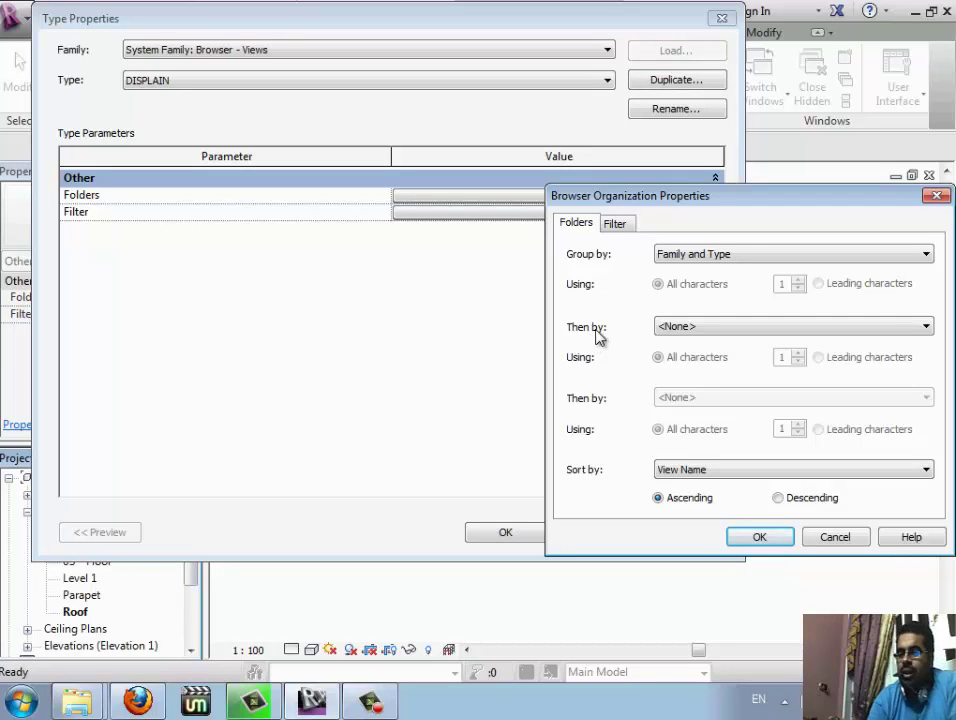
pyautogui.click(717, 255)
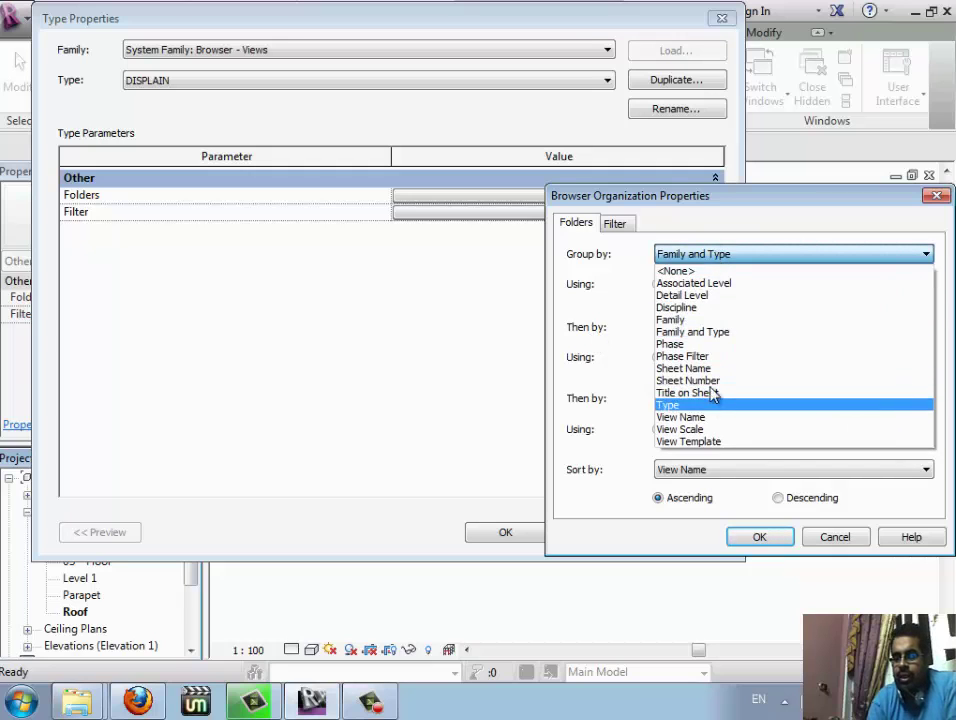
pyautogui.click(708, 310)
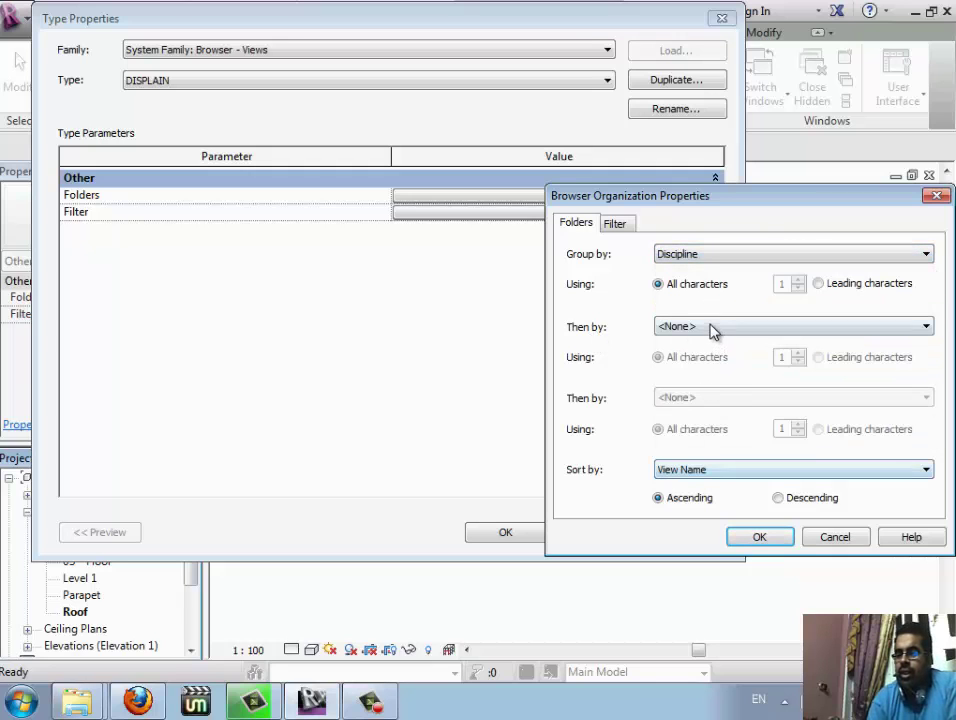
pyautogui.click(712, 332)
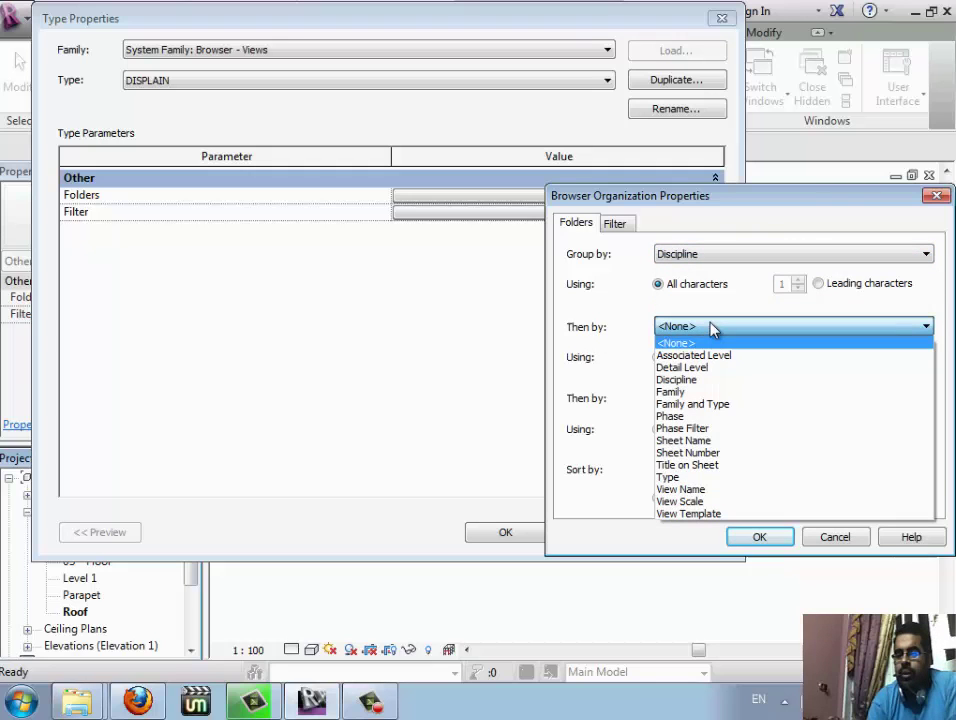
pyautogui.click(704, 478)
pyautogui.click(759, 538)
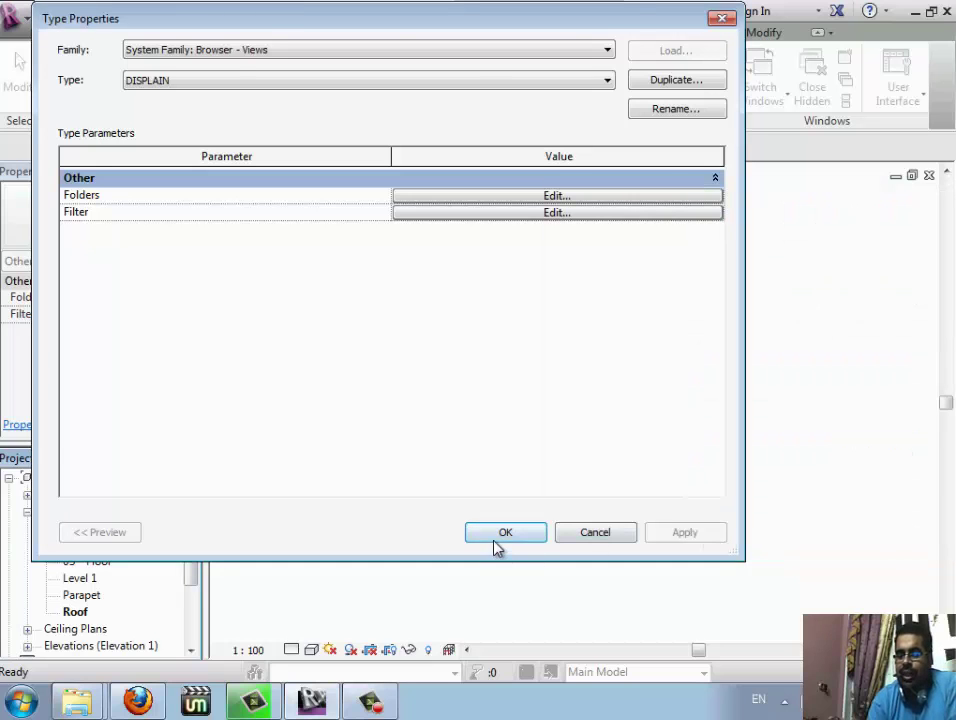
pyautogui.click(503, 535)
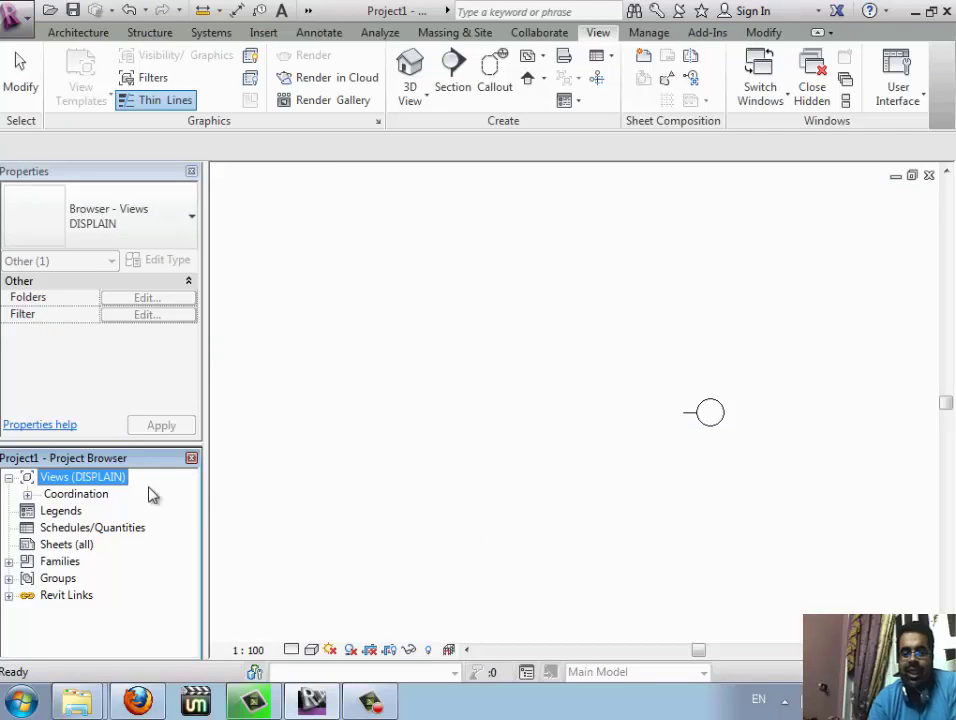
# Change the Coordination floor plan 01 - Entry Level's Discipline to Electrical.
pyautogui.click(49, 496)
pyautogui.click(30, 494)
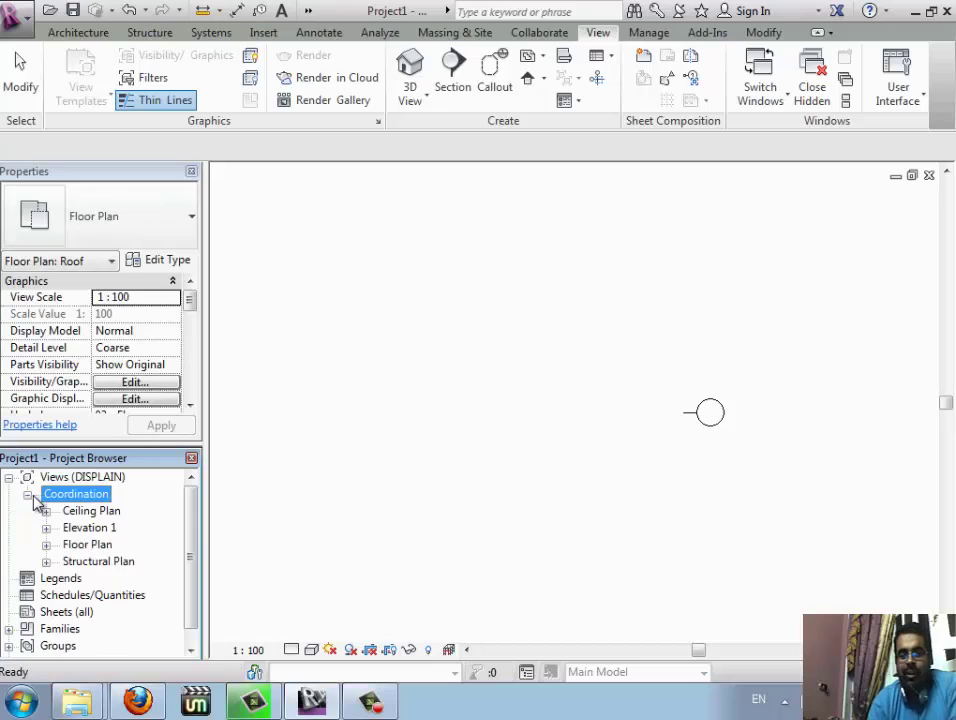
pyautogui.doubleClick(86, 548)
pyautogui.click(118, 562)
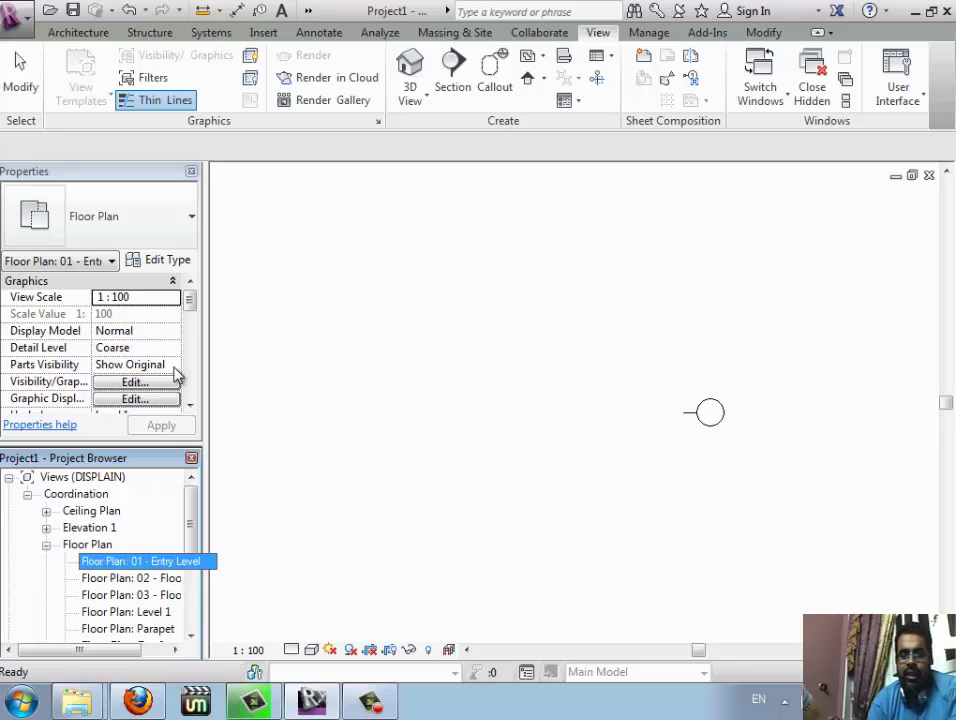
pyautogui.moveTo(195, 306); pyautogui.dragTo(195, 325)
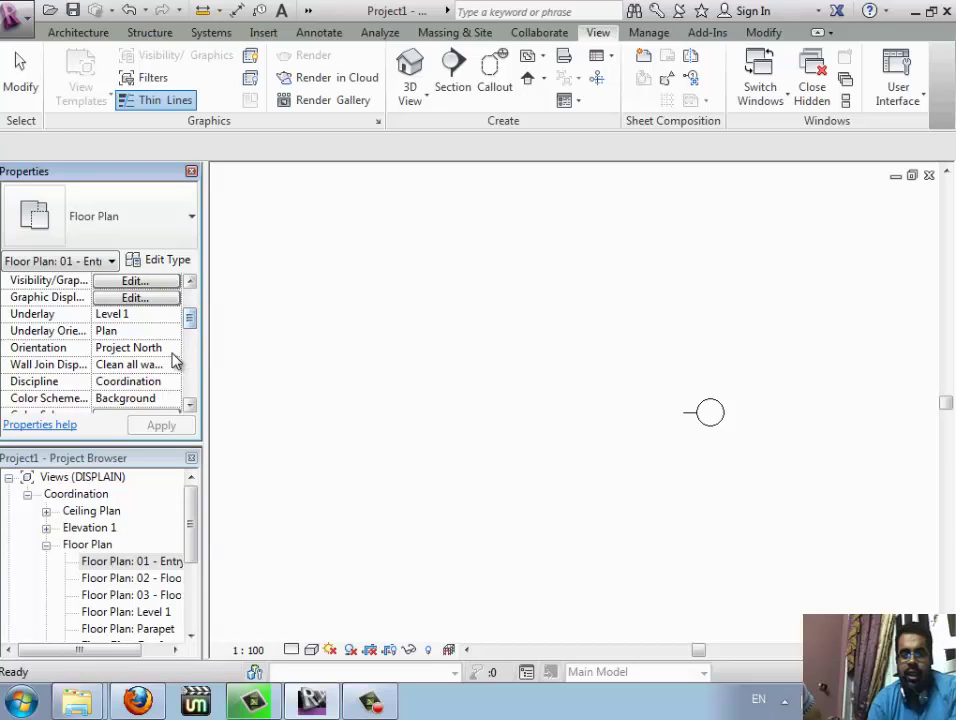
pyautogui.click(170, 386)
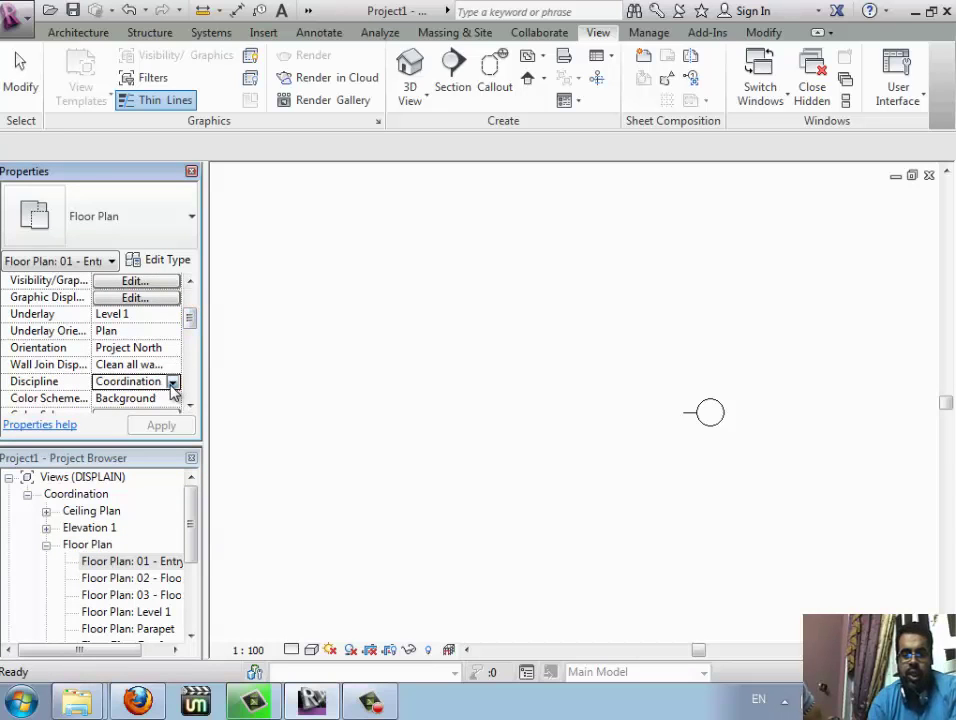
pyautogui.click(172, 383)
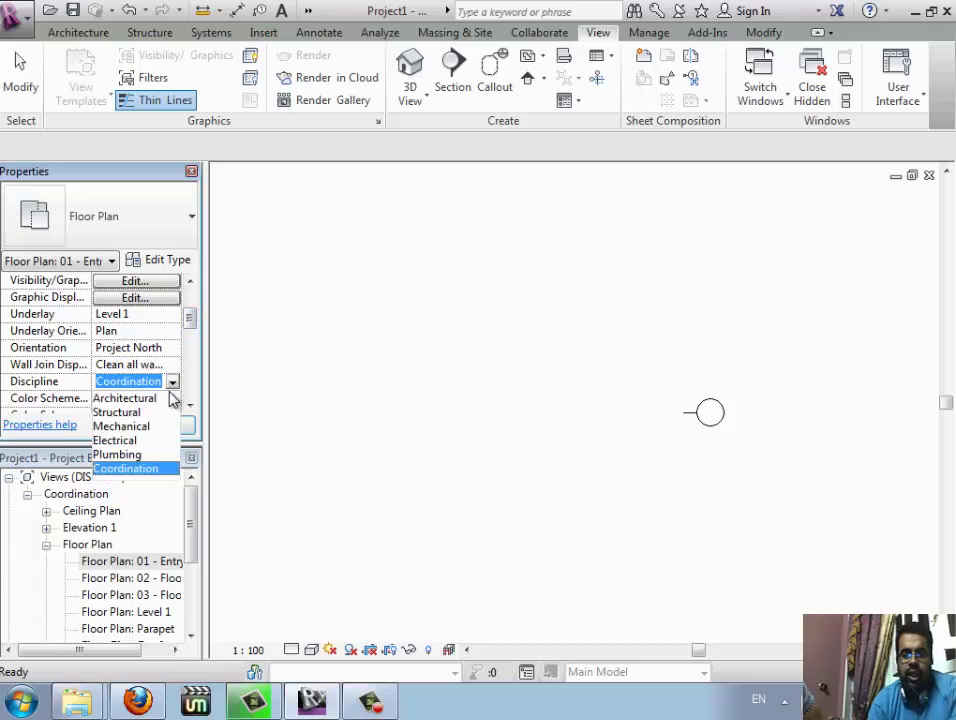
pyautogui.click(135, 440)
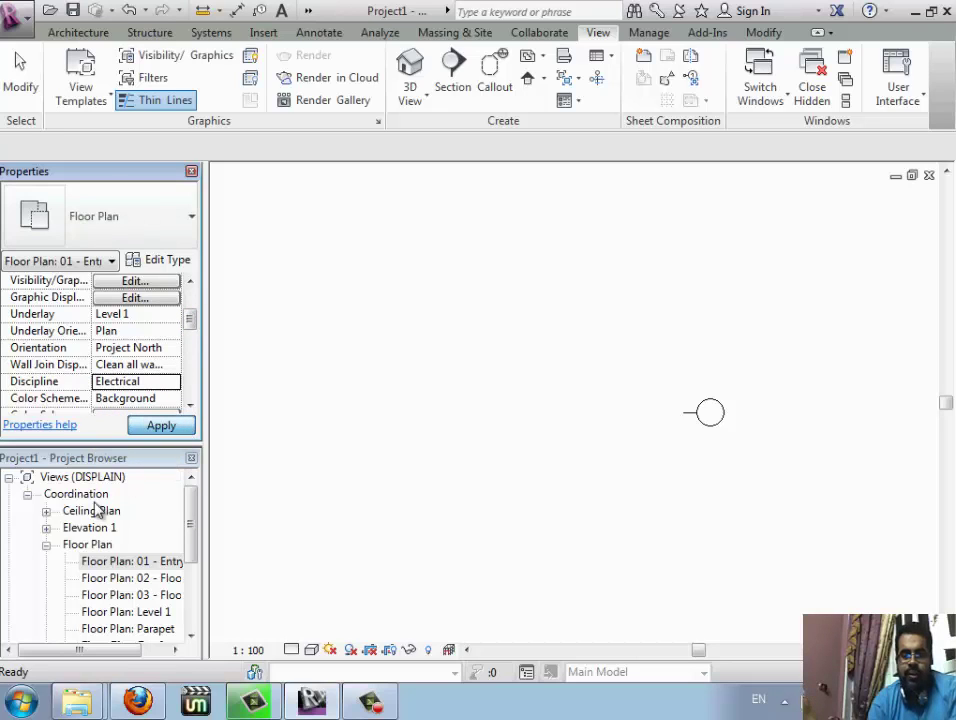
pyautogui.click(28, 495)
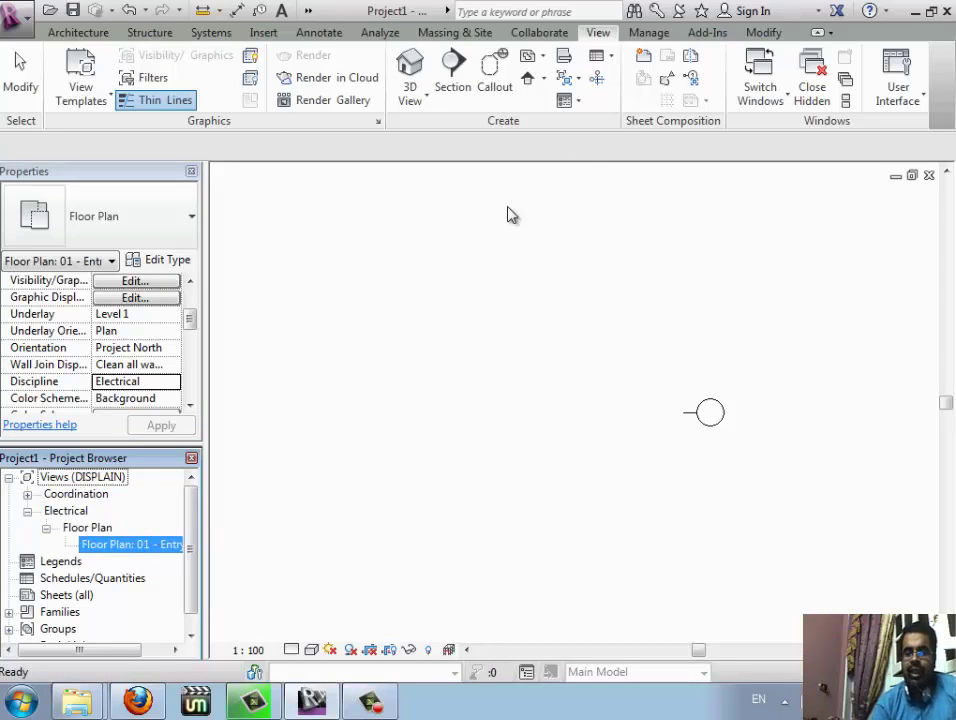
pyautogui.click(578, 239)
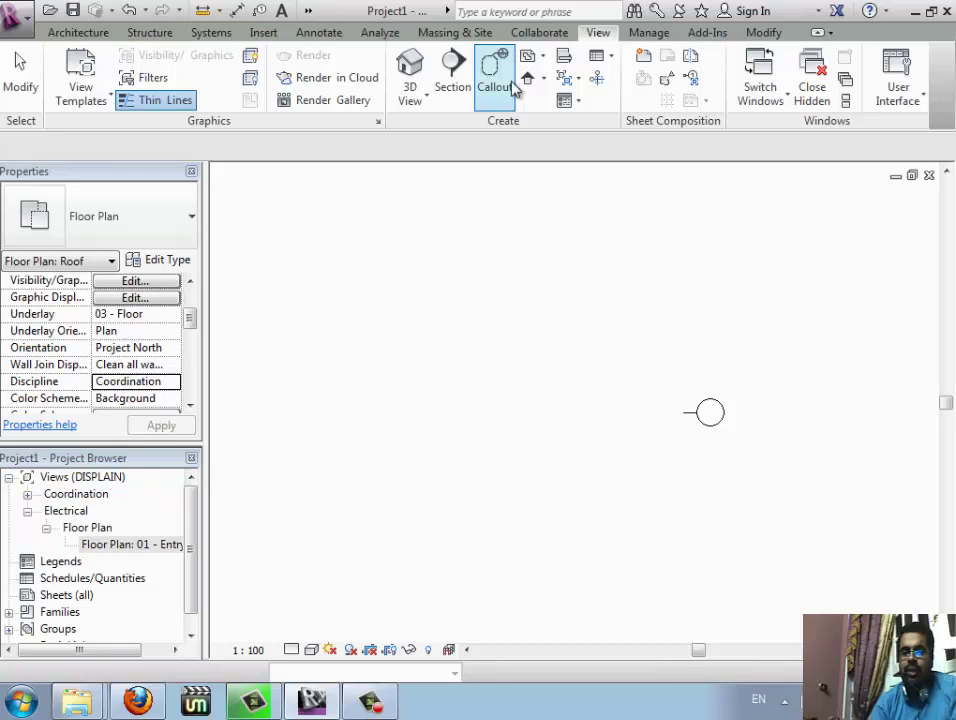
# Create a reflected ceiling plan for the 01 - Entry Level level.
pyautogui.click(534, 57)
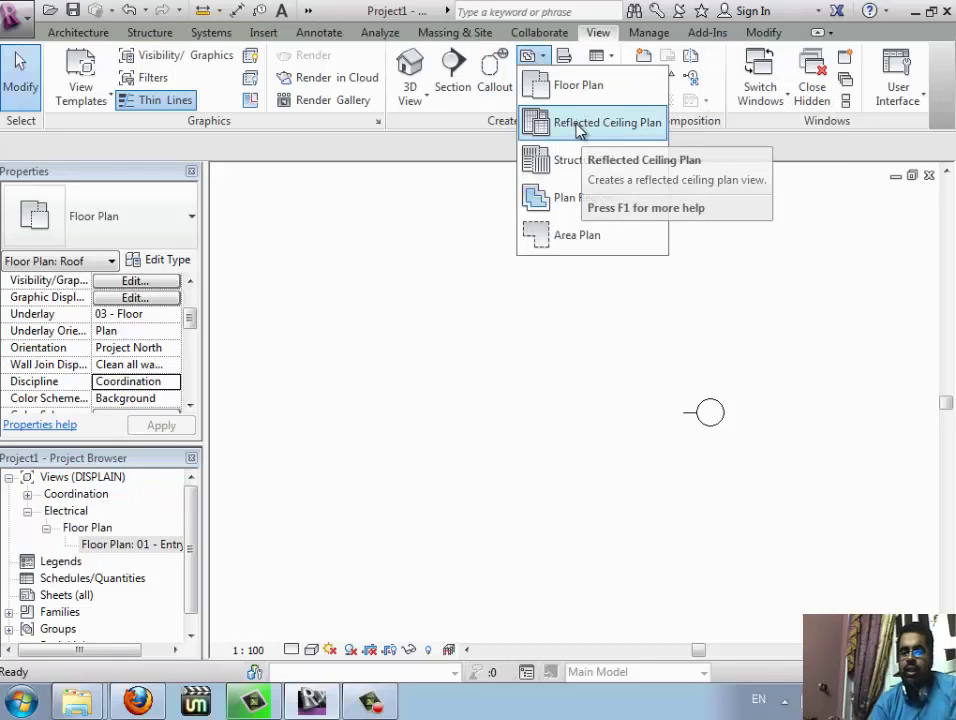
pyautogui.click(578, 124)
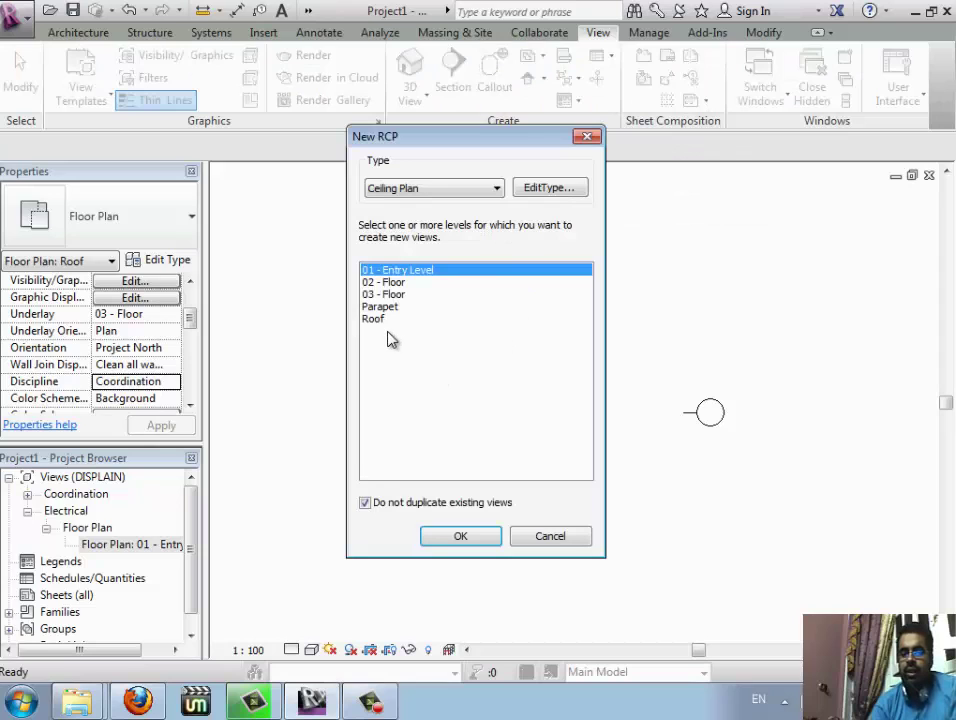
pyautogui.click(457, 538)
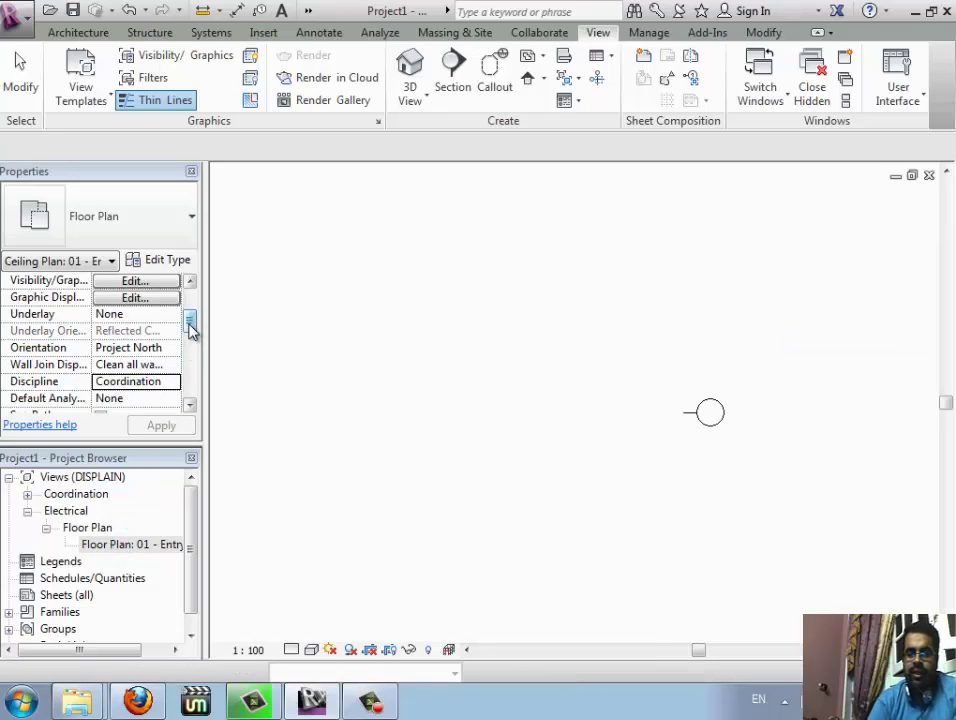
# Set the new ceiling plan's Discipline to Mechanical and apply it.
pyautogui.click(173, 383)
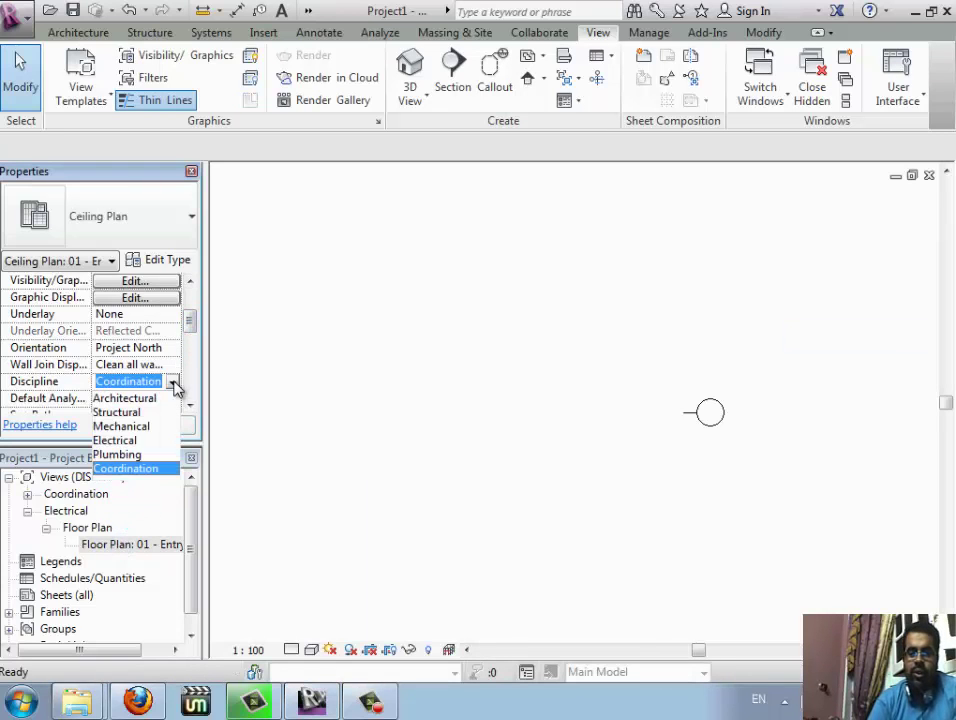
pyautogui.click(160, 427)
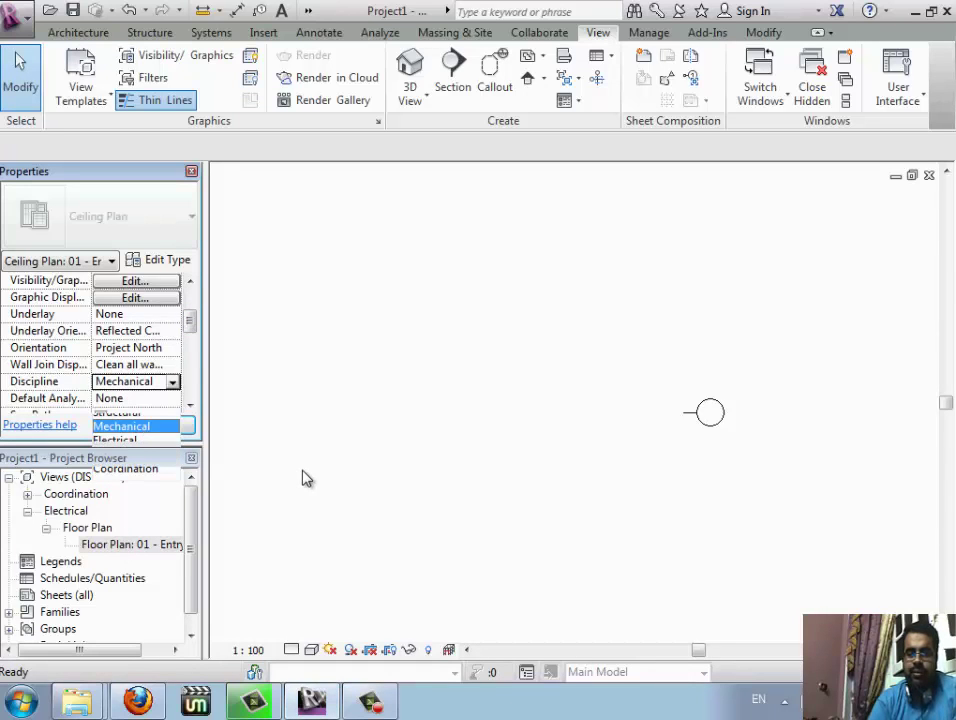
pyautogui.click(187, 427)
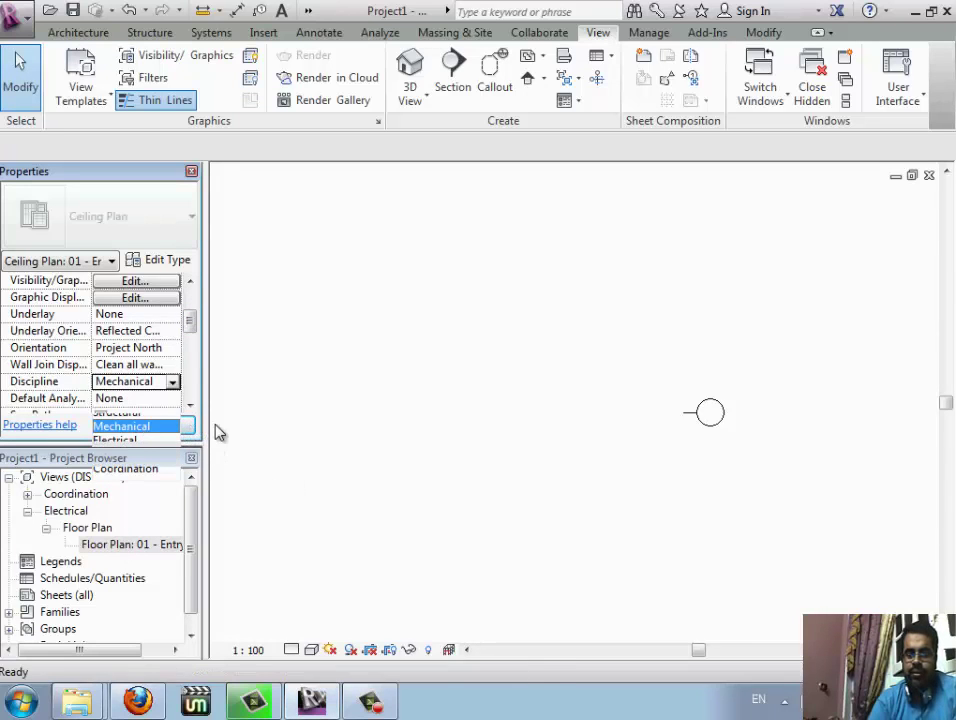